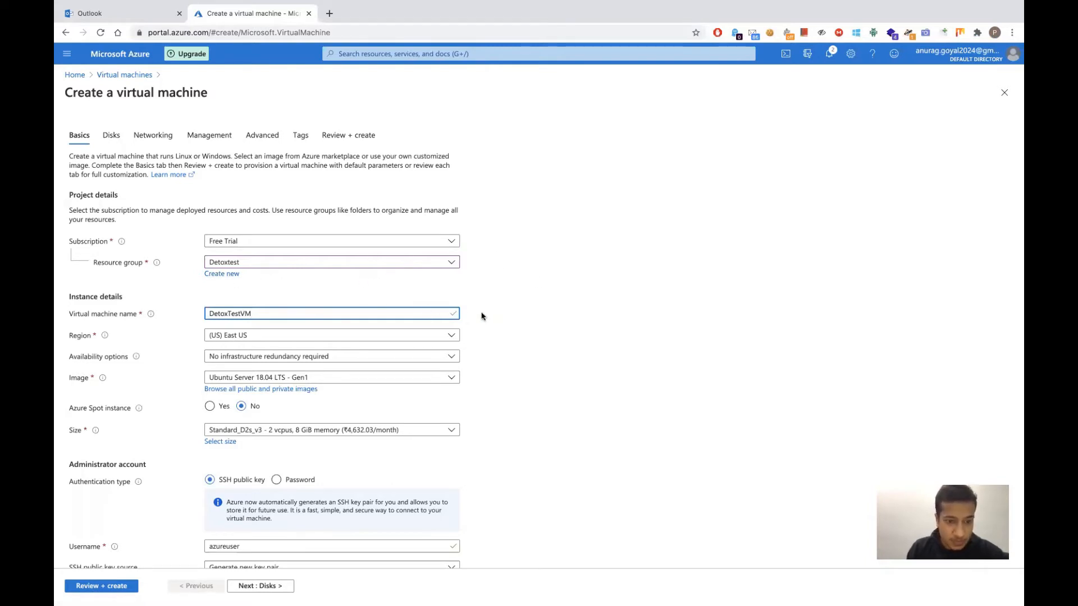
# Step: Set the virtual machine's availability options to Availability zone and choose zone 2
pyautogui.click(426, 358)
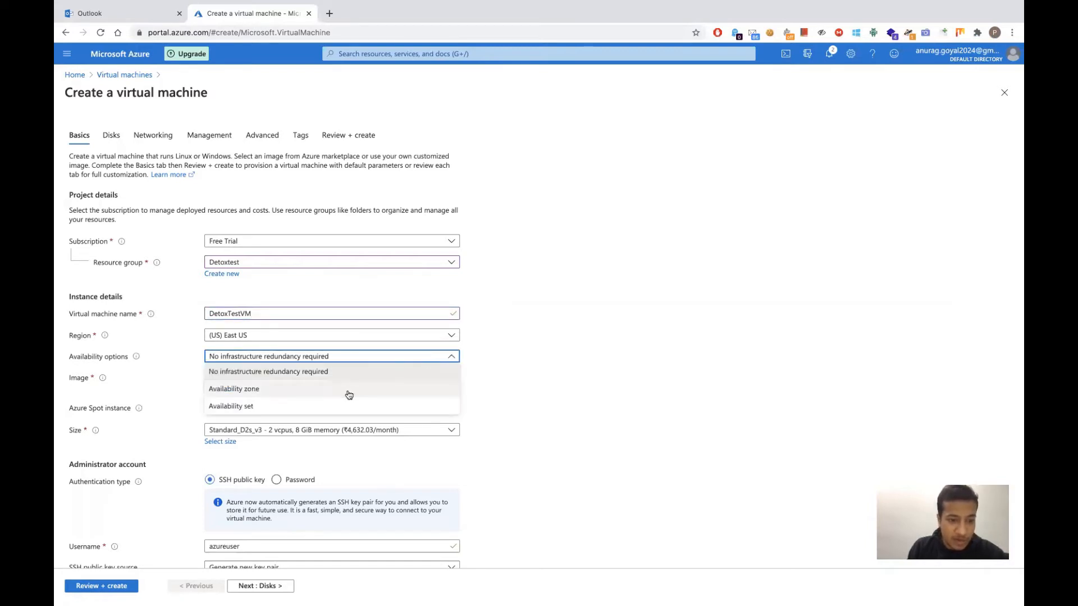
pyautogui.click(525, 368)
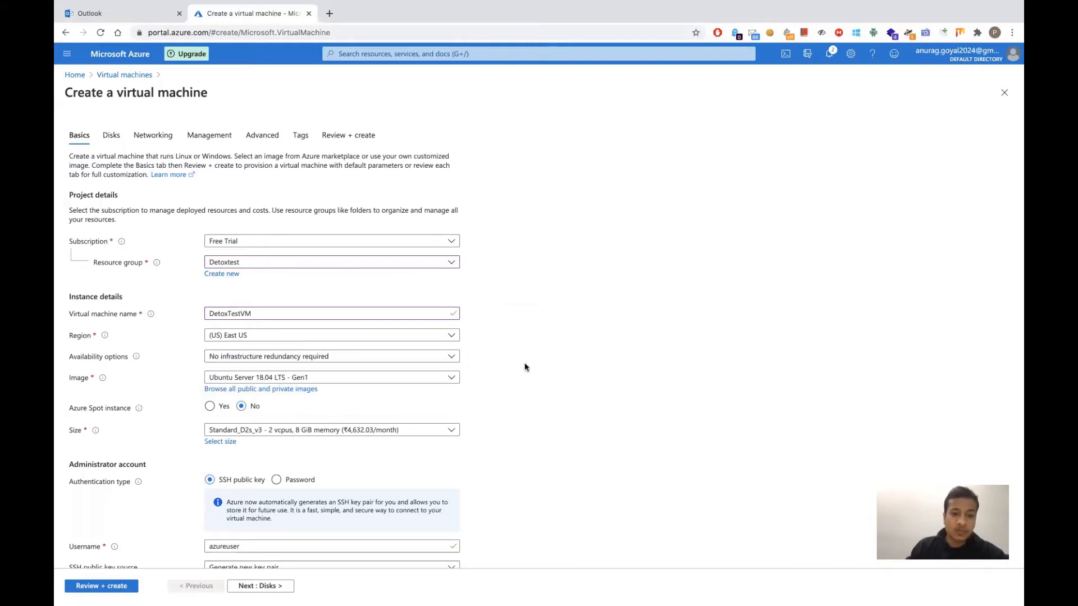
pyautogui.click(414, 362)
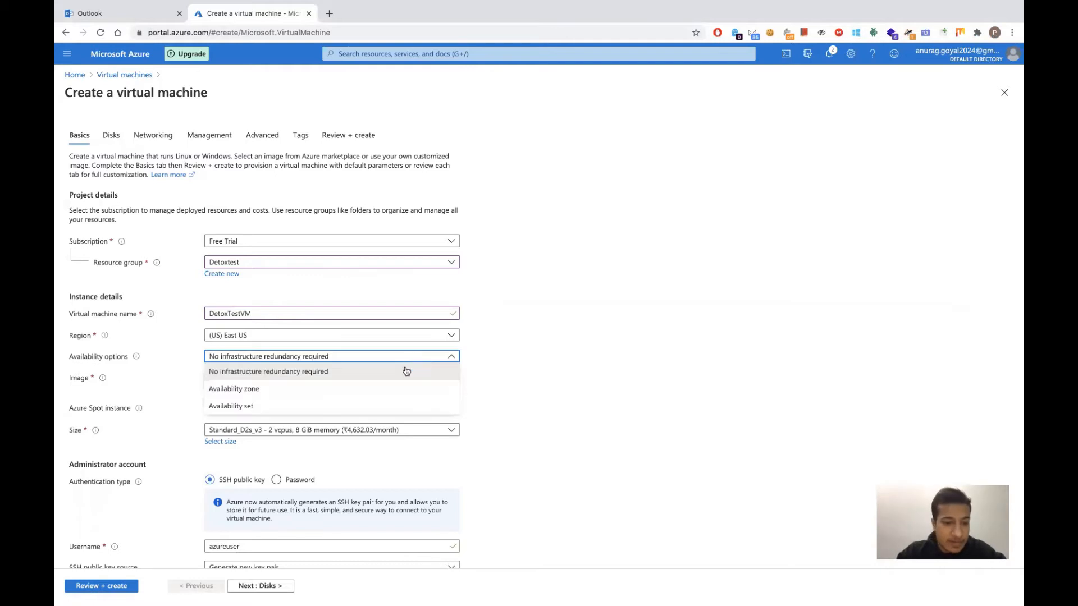
pyautogui.click(532, 413)
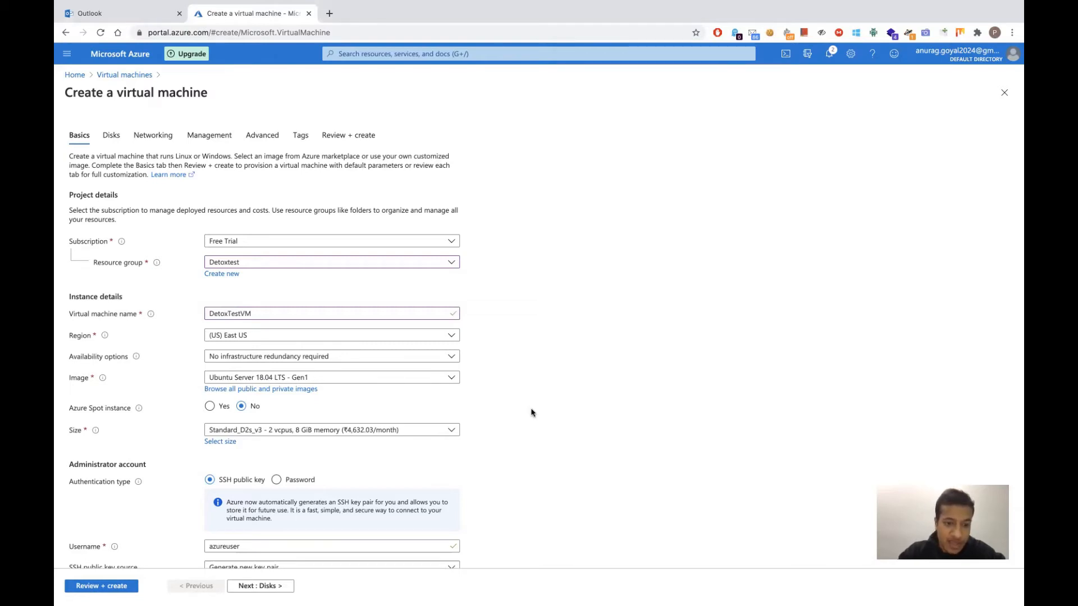
pyautogui.click(451, 358)
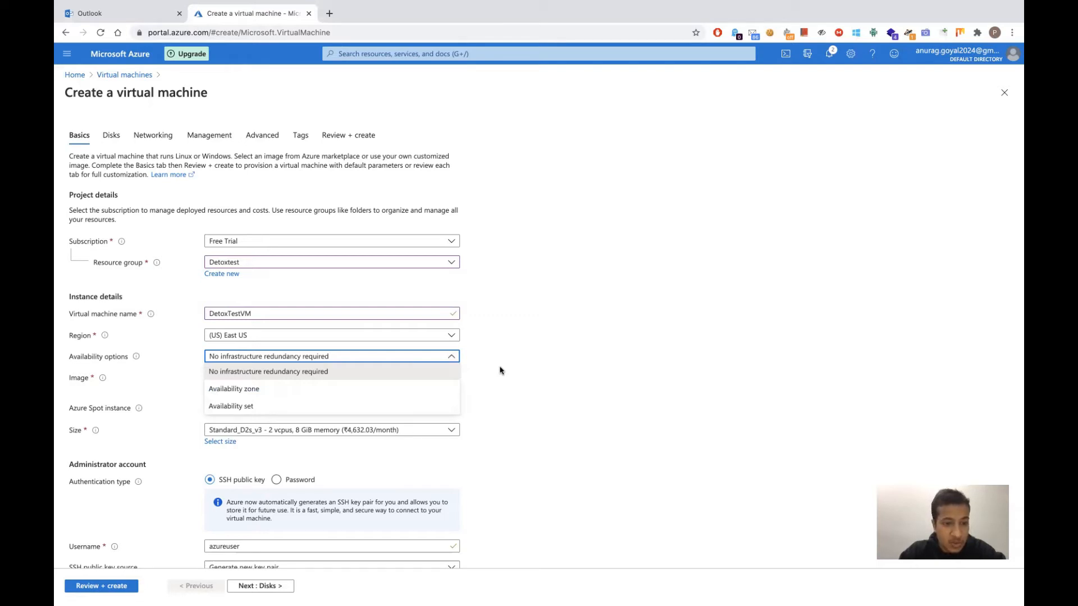
pyautogui.click(394, 396)
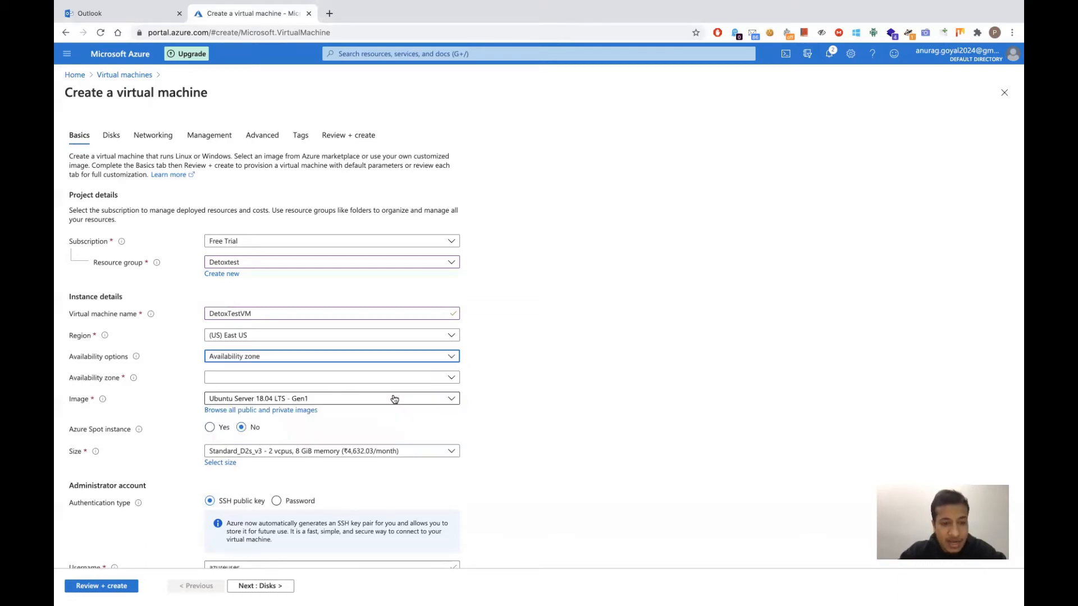
pyautogui.click(422, 381)
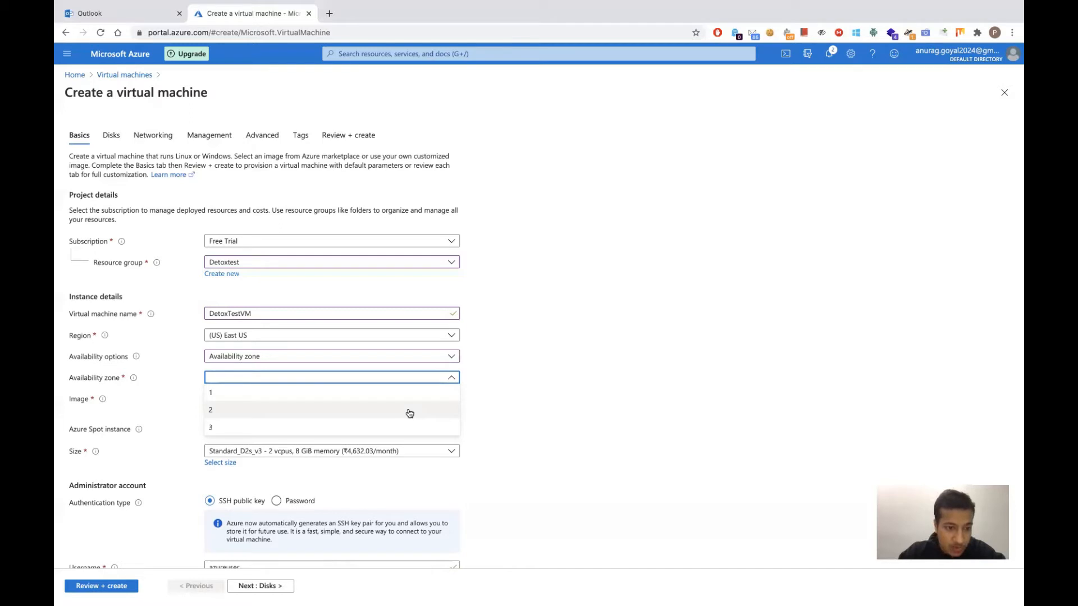
pyautogui.click(365, 418)
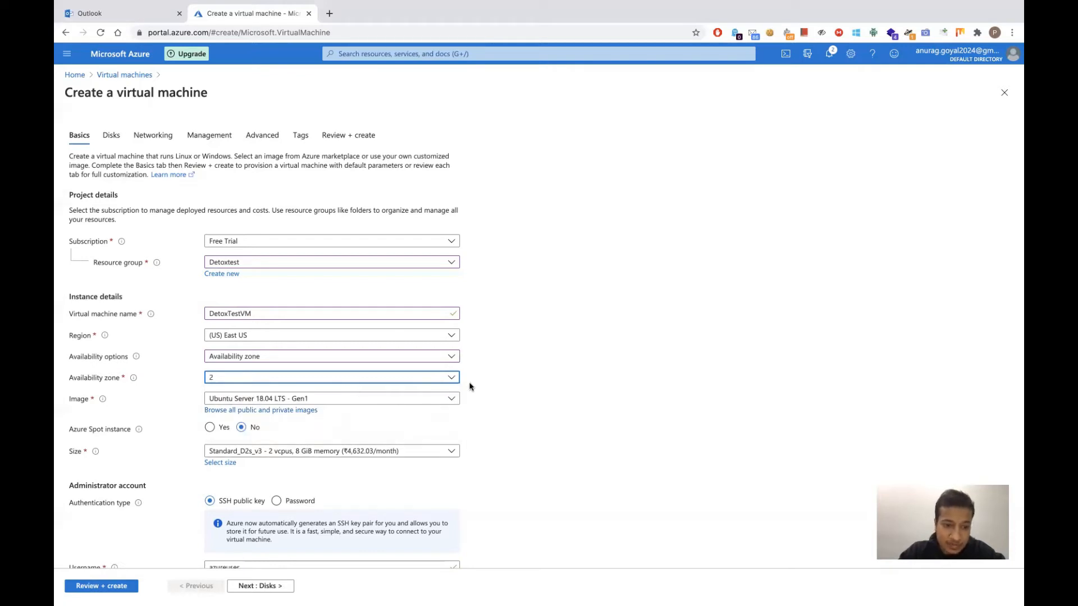
# Step: Try (Asia Pacific) South India as the region and check its availability options
pyautogui.click(433, 335)
pyautogui.scroll(-5, 402, 194)
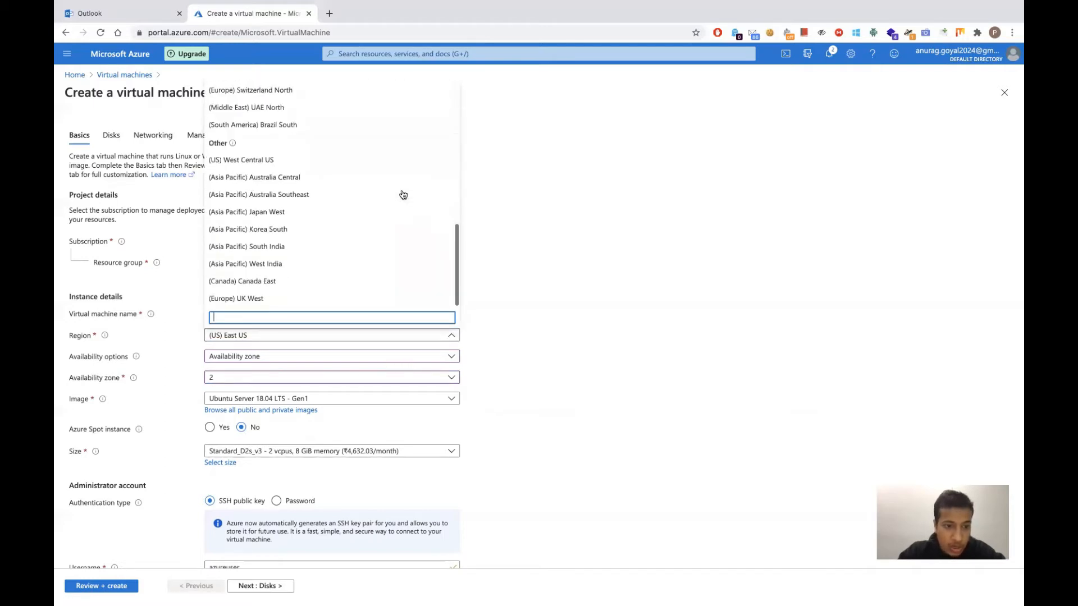
pyautogui.click(320, 247)
pyautogui.click(380, 358)
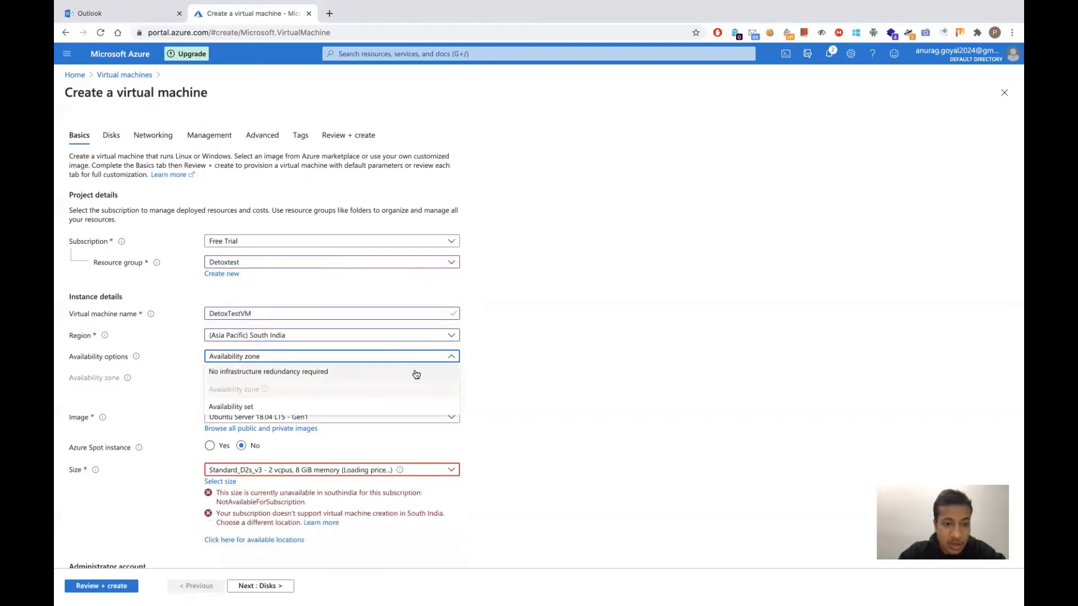
# Step: Set the region back to (US) East US and choose availability zone 1
pyautogui.click(432, 339)
pyautogui.scroll(10, 390, 271)
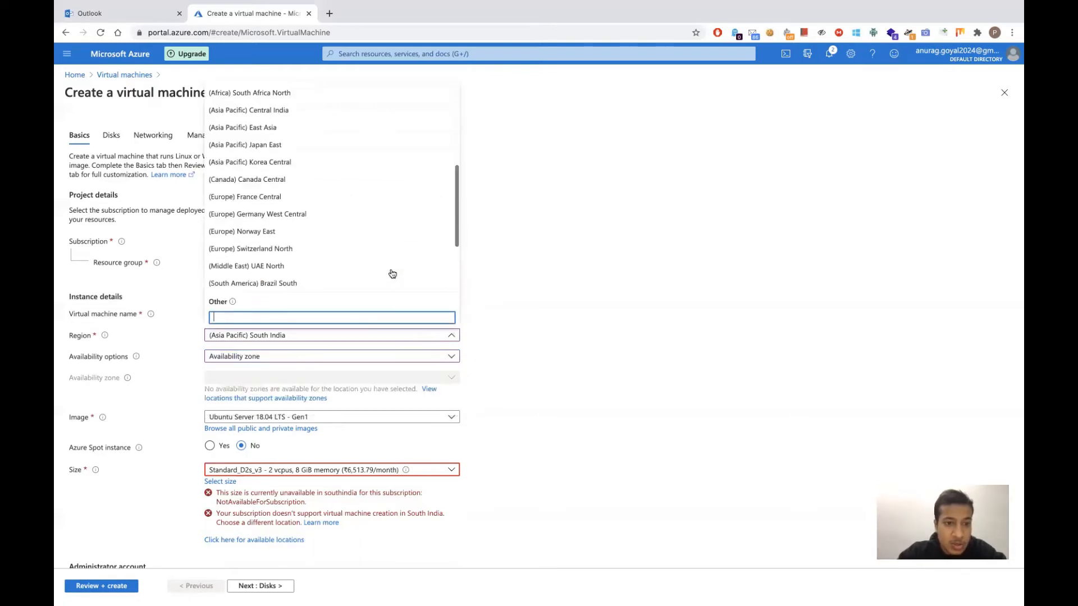
pyautogui.click(306, 108)
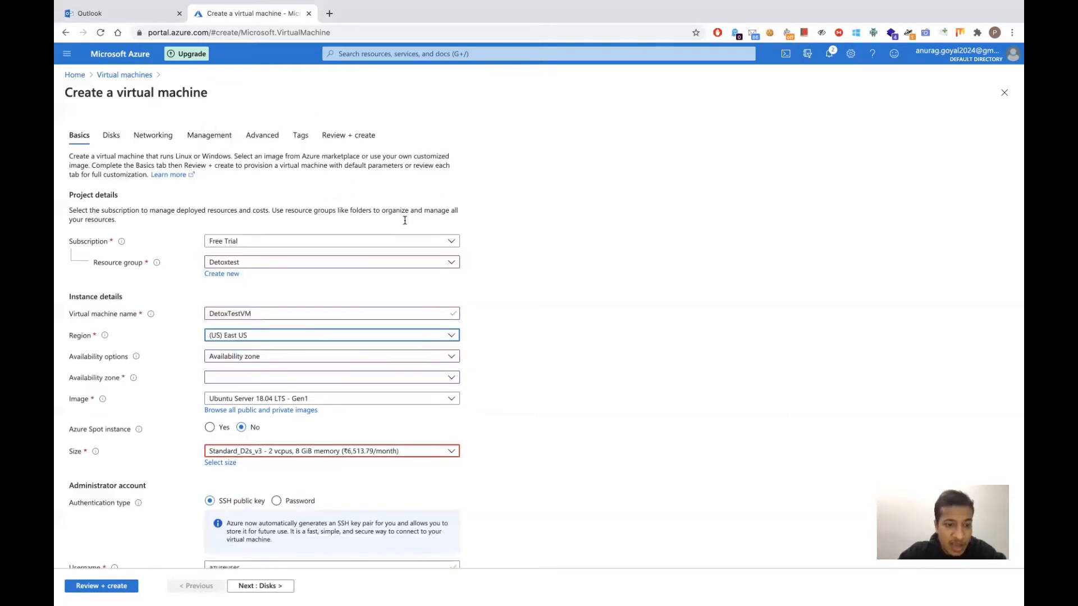
pyautogui.click(410, 381)
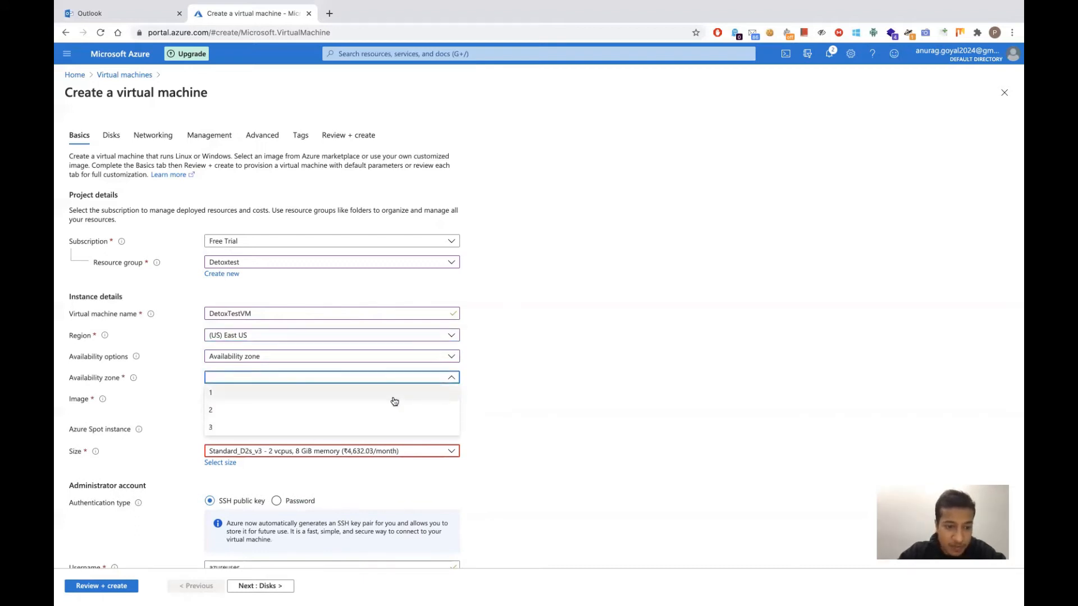
pyautogui.click(393, 400)
# Step: Search the marketplace images for "Cis", examine the listed benchmark images, and close the image selection without choosing one
pyautogui.scroll(-1, 551, 412)
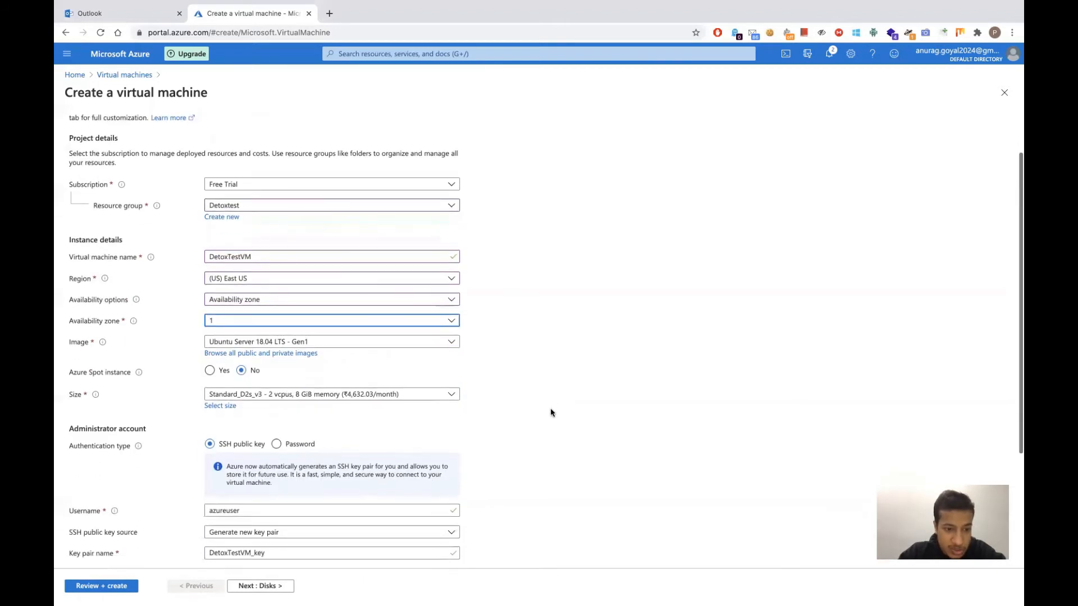
pyautogui.click(303, 353)
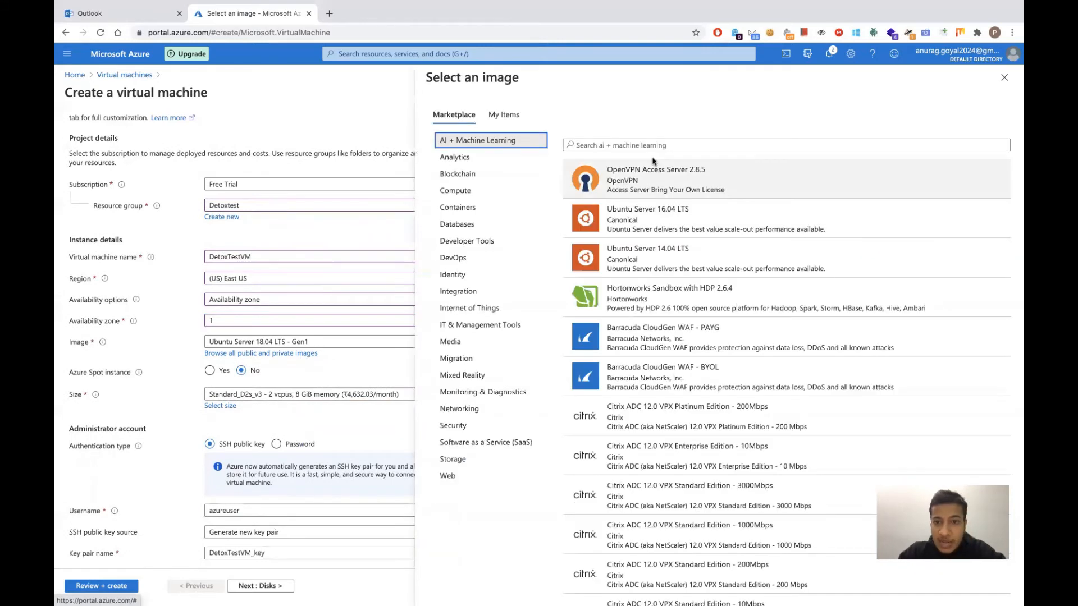
pyautogui.click(631, 144)
pyautogui.write('Cis')
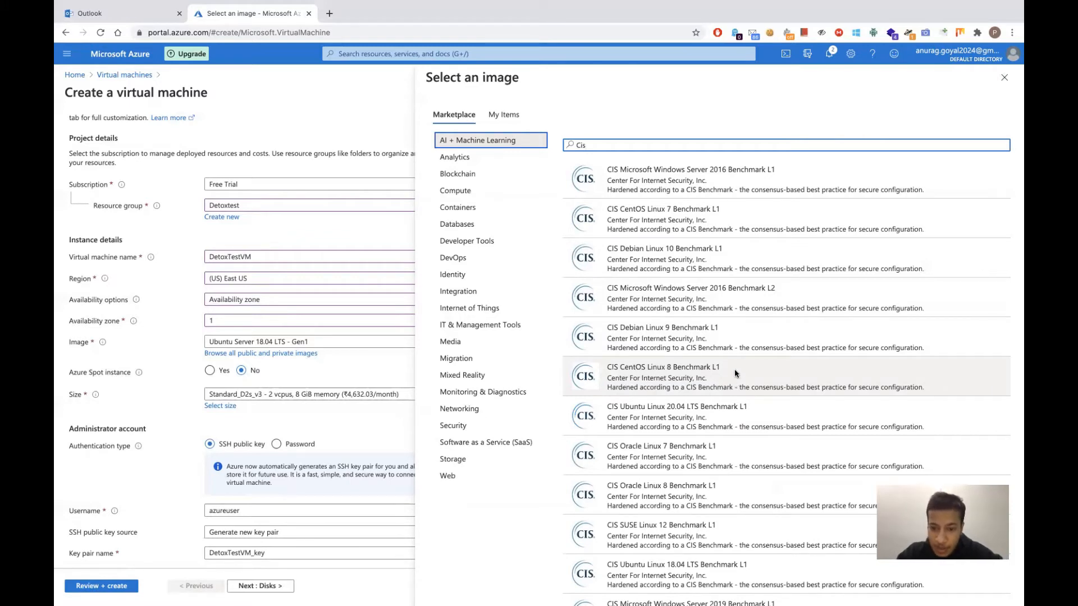
pyautogui.scroll(-6, 706, 378)
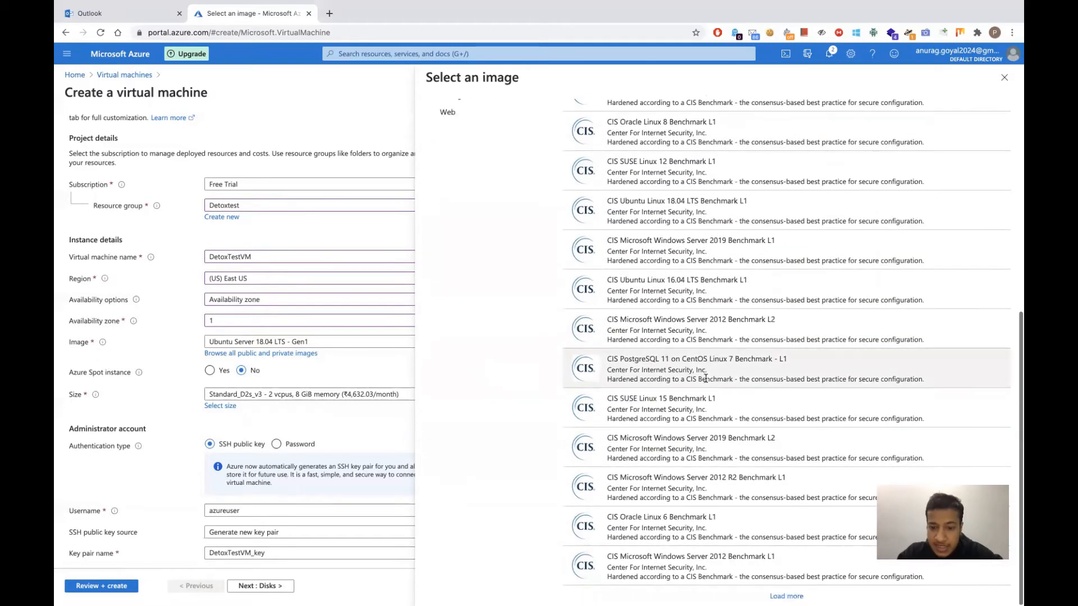
pyautogui.scroll(8, 706, 378)
pyautogui.scroll(-8, 706, 377)
pyautogui.scroll(8, 706, 378)
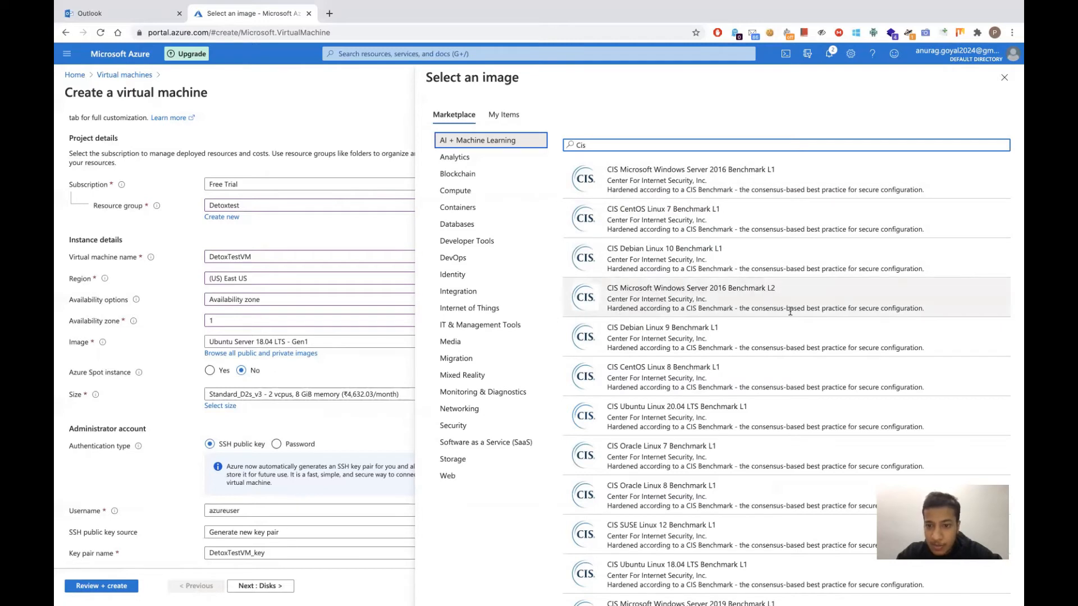
pyautogui.click(396, 226)
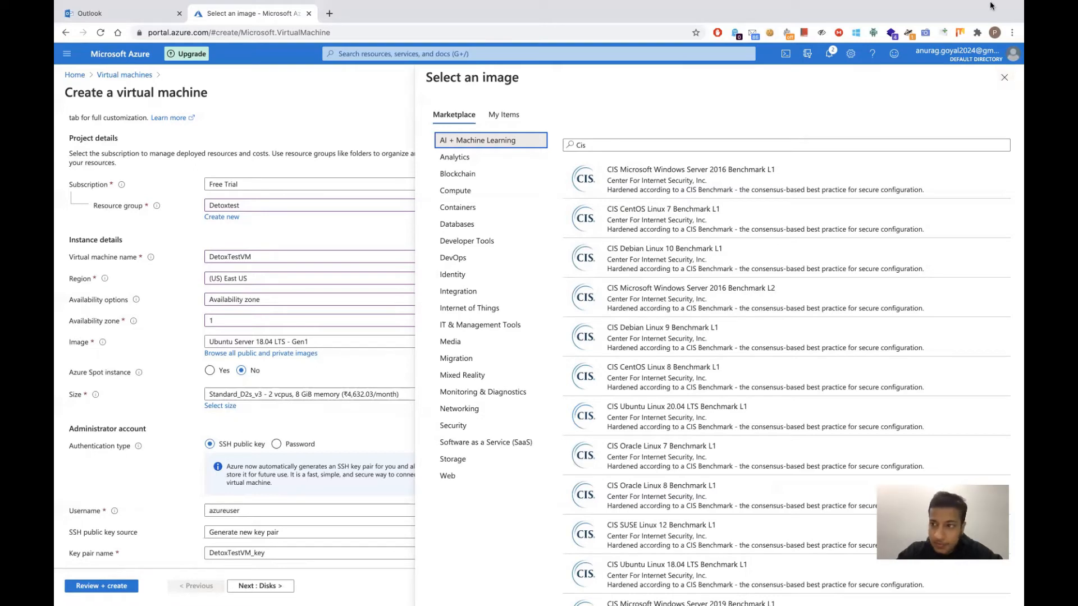
pyautogui.click(1009, 83)
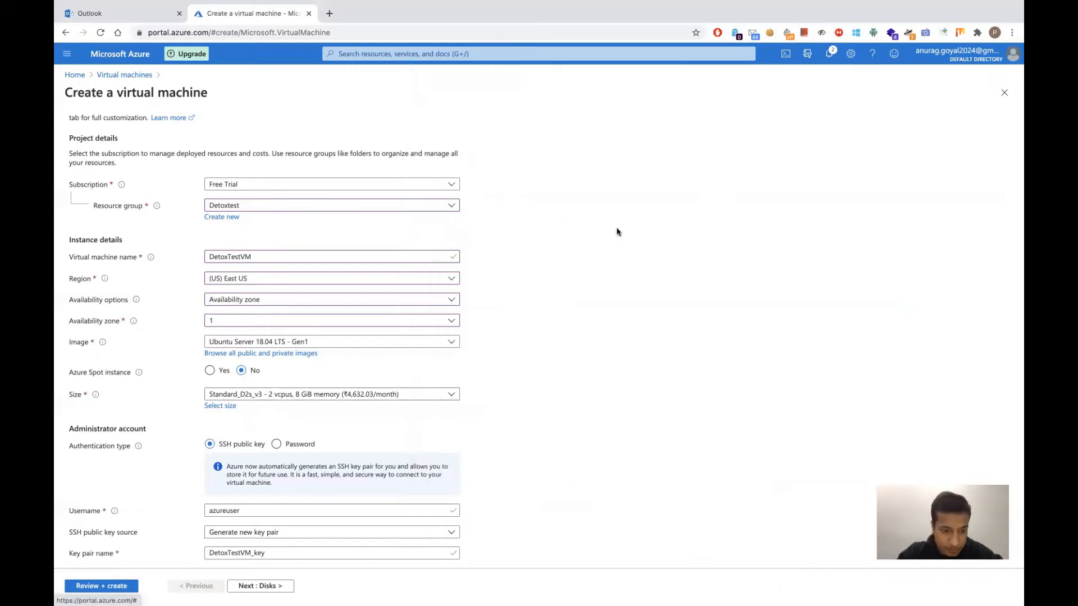
# Step: Review the administrator account and inbound port settings, and continue to the disk settings
pyautogui.scroll(-3, 616, 232)
pyautogui.scroll(-2, 617, 231)
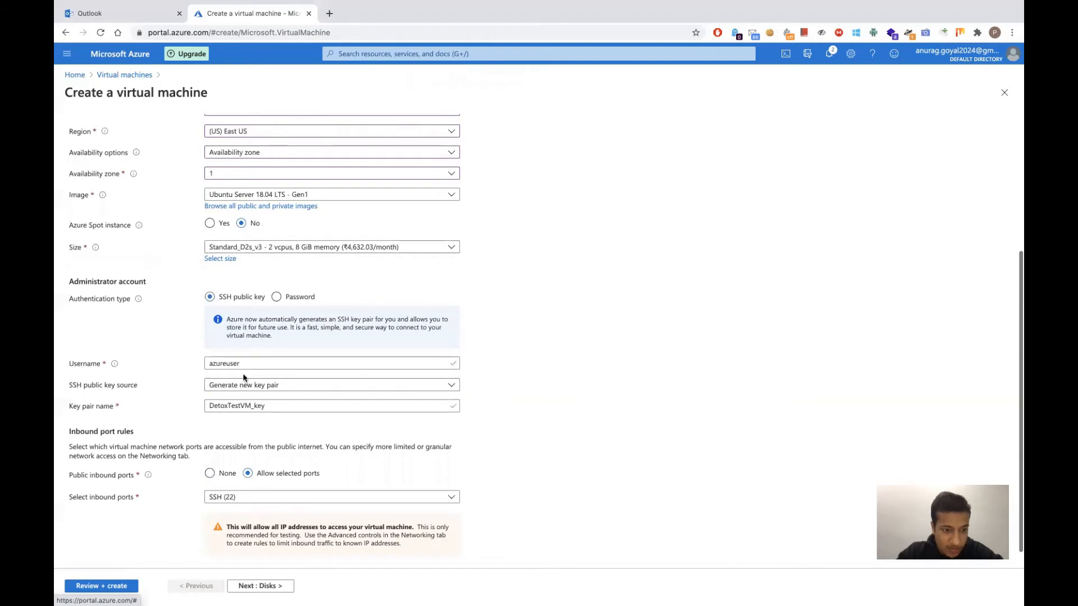
pyautogui.scroll(-1, 188, 368)
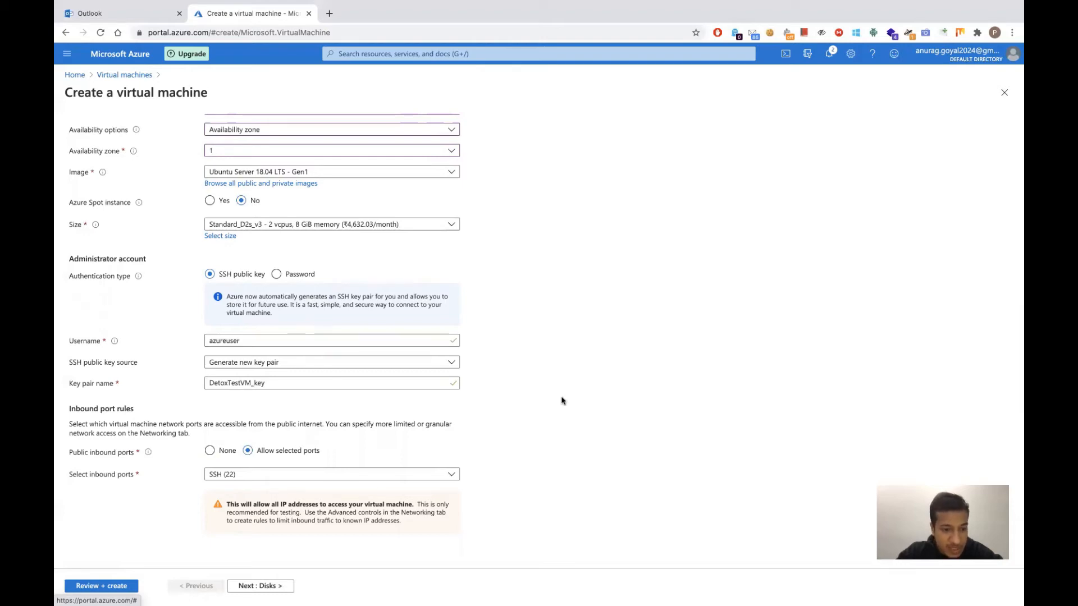
pyautogui.scroll(4, 561, 401)
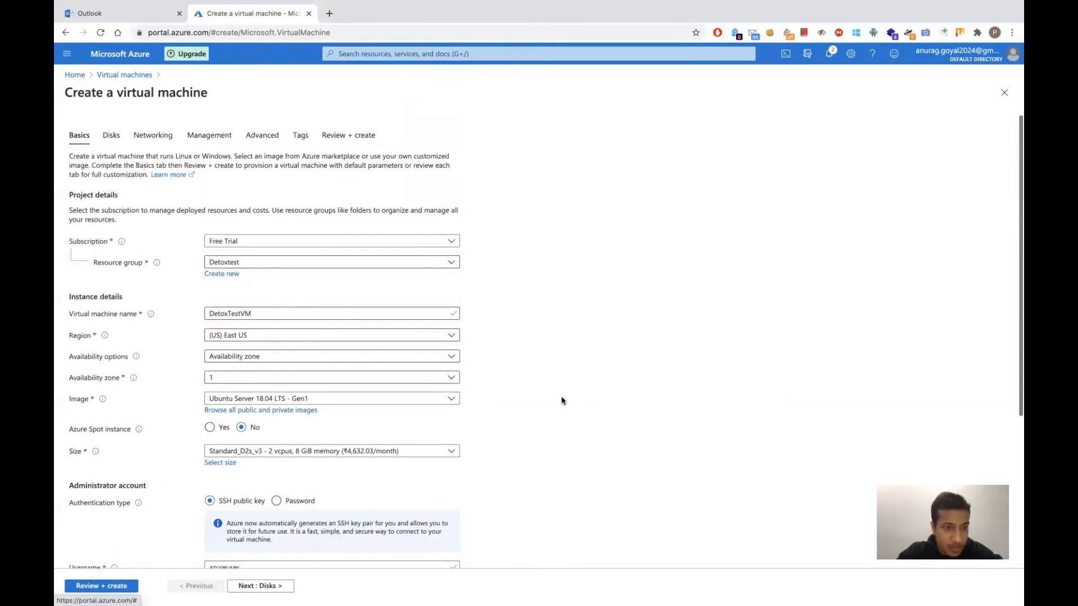
pyautogui.scroll(-4, 572, 339)
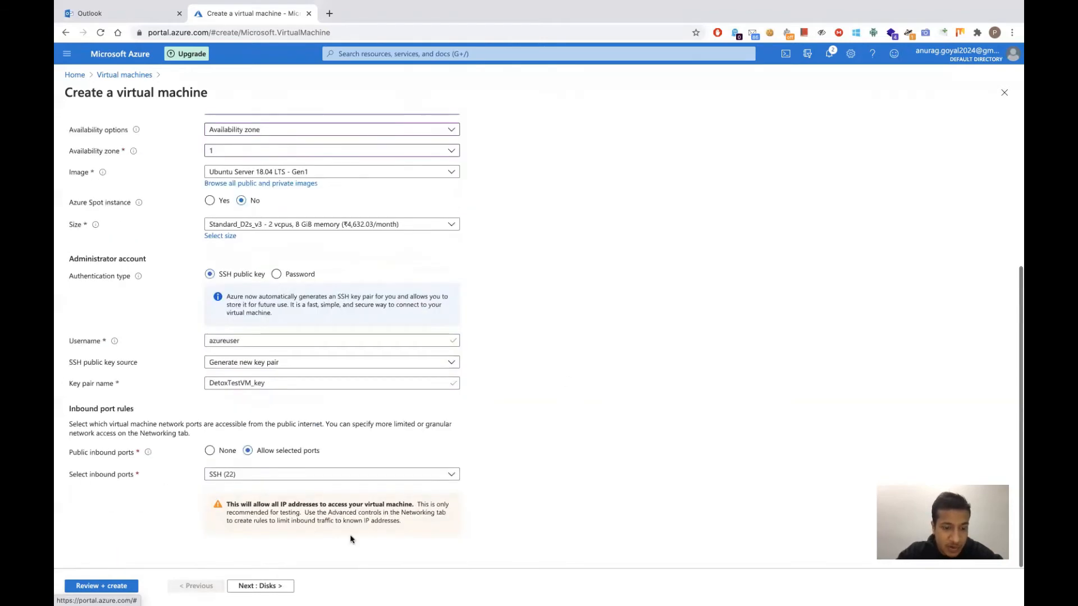
pyautogui.click(266, 585)
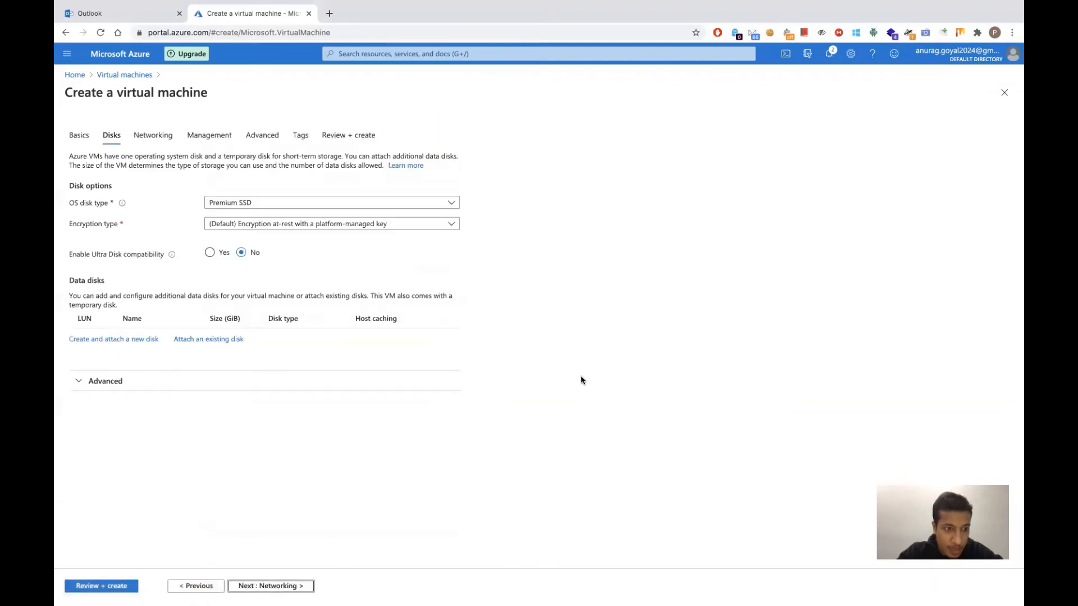
# Step: Set the OS disk type to Standard HDD and expand the advanced disk options
pyautogui.click(433, 204)
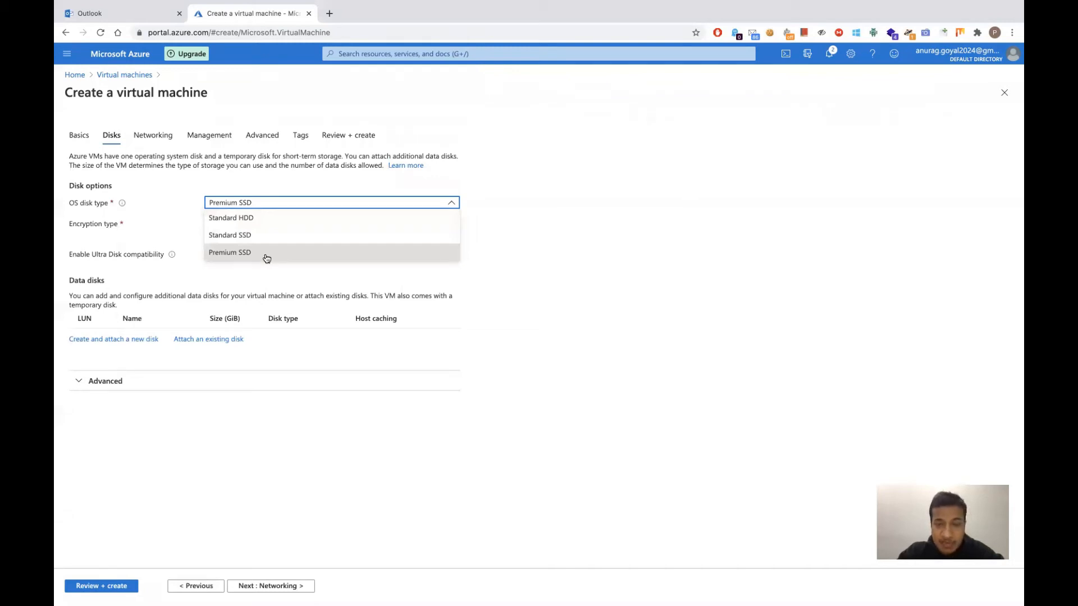
pyautogui.click(587, 255)
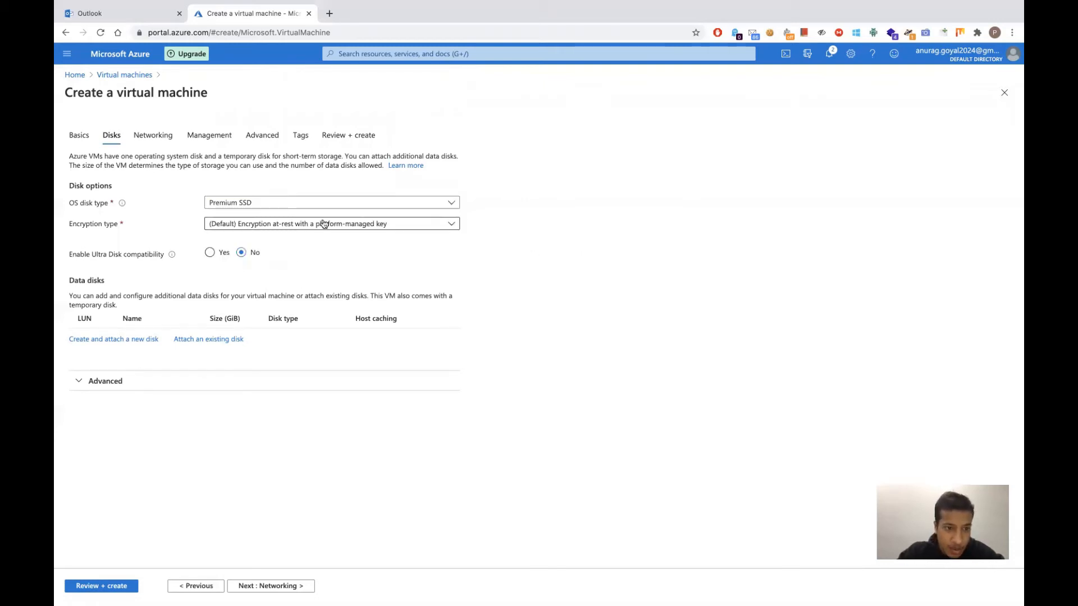
pyautogui.click(315, 204)
pyautogui.click(300, 226)
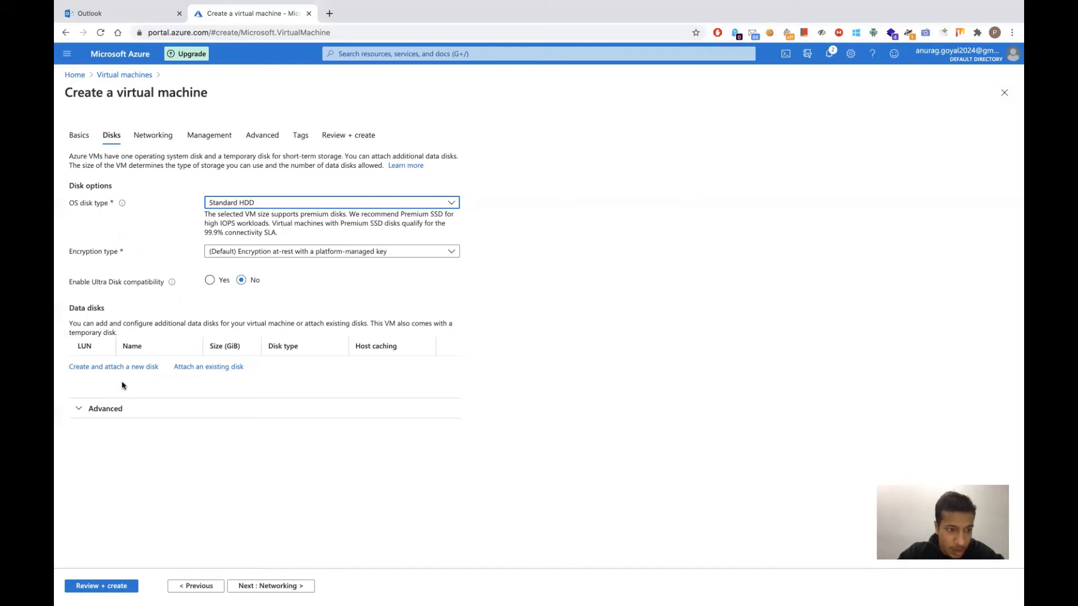
pyautogui.click(116, 409)
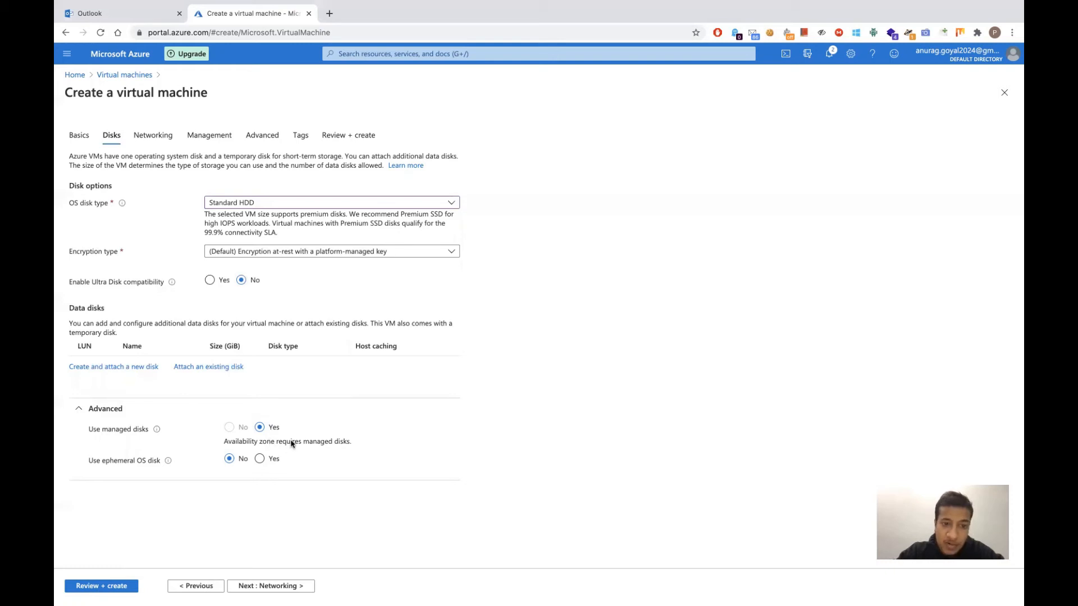
# Step: Review the networking, management and advanced settings, turning backup on to inspect its options and leaving it off
pyautogui.click(147, 136)
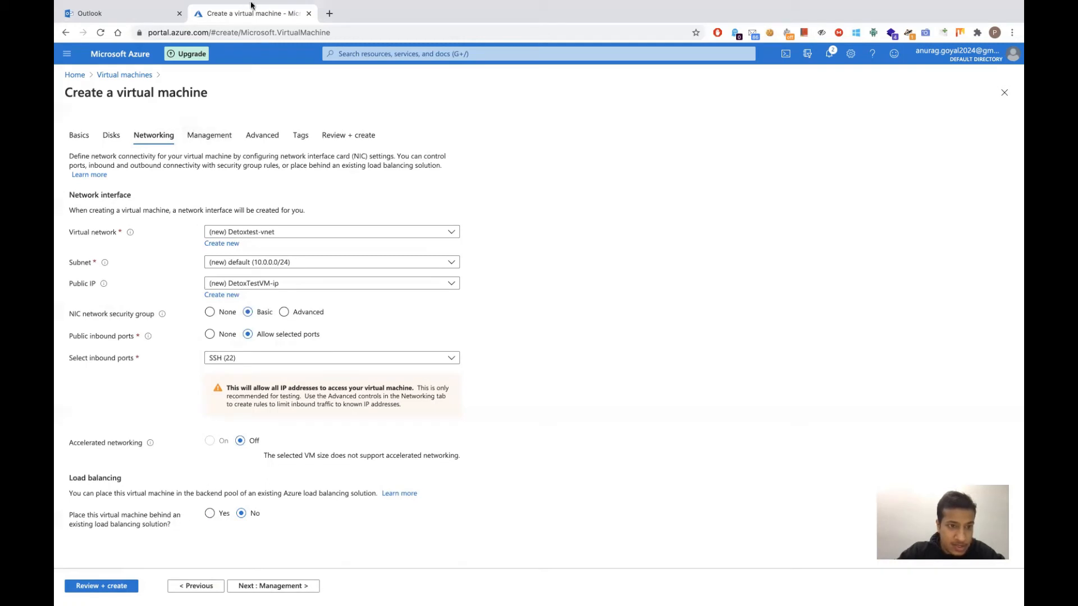
pyautogui.click(199, 143)
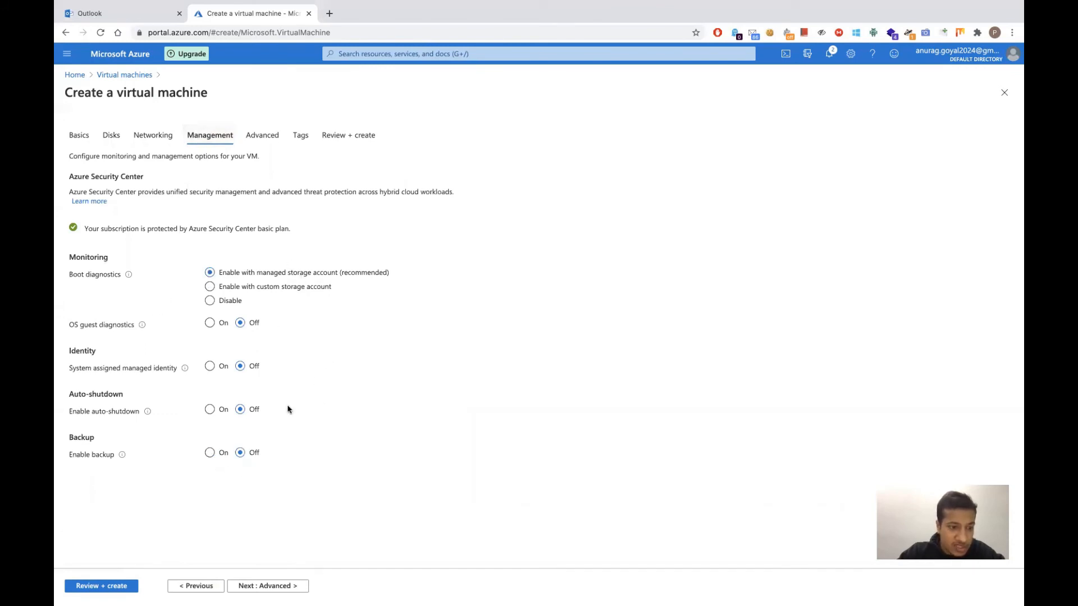
pyautogui.click(209, 454)
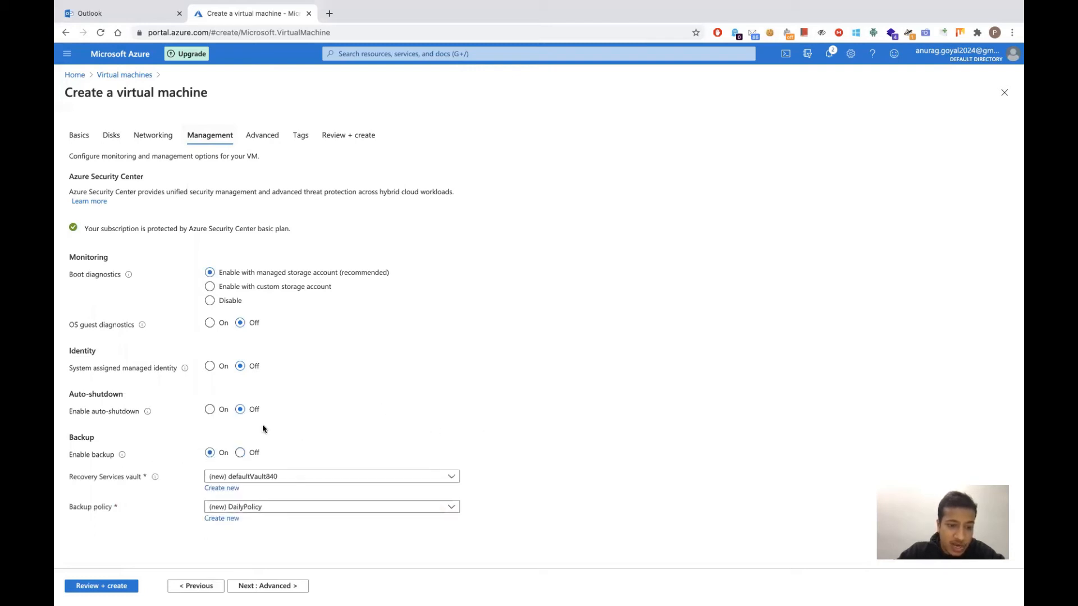
pyautogui.click(240, 452)
pyautogui.click(209, 453)
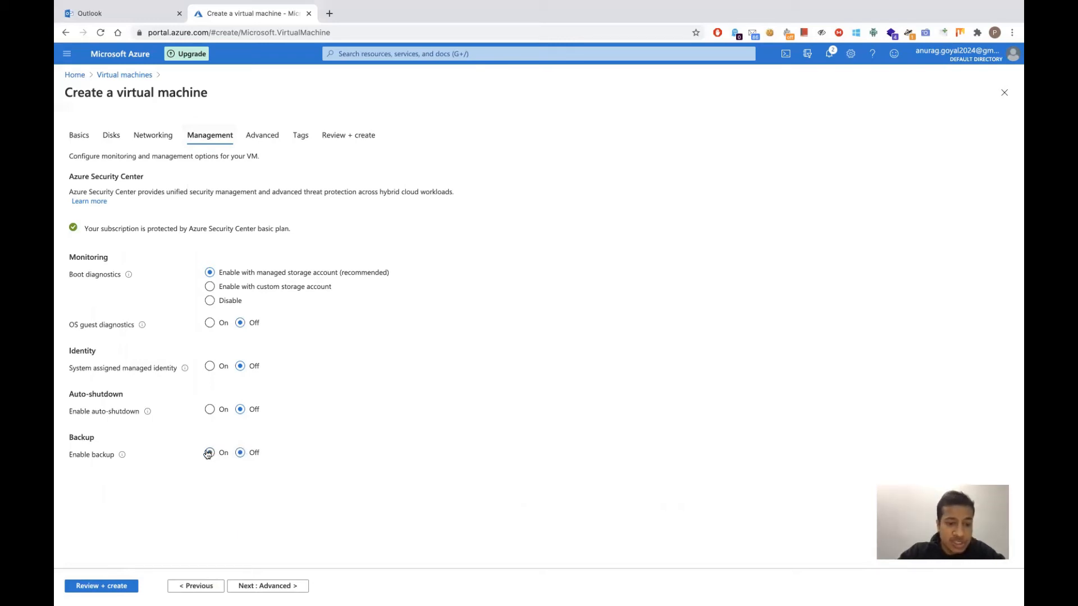
pyautogui.click(241, 453)
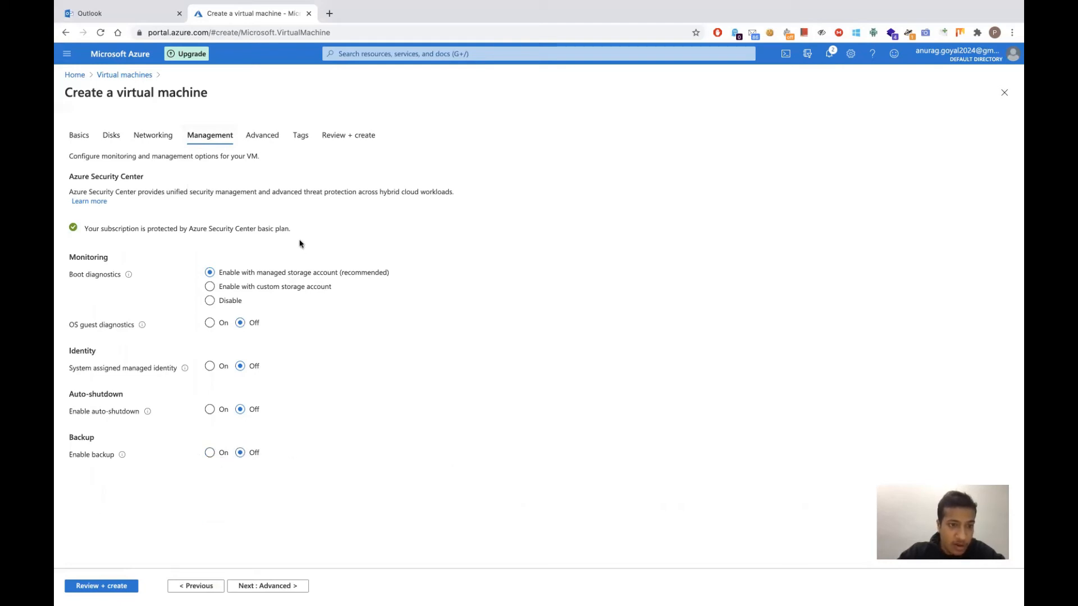
pyautogui.click(274, 141)
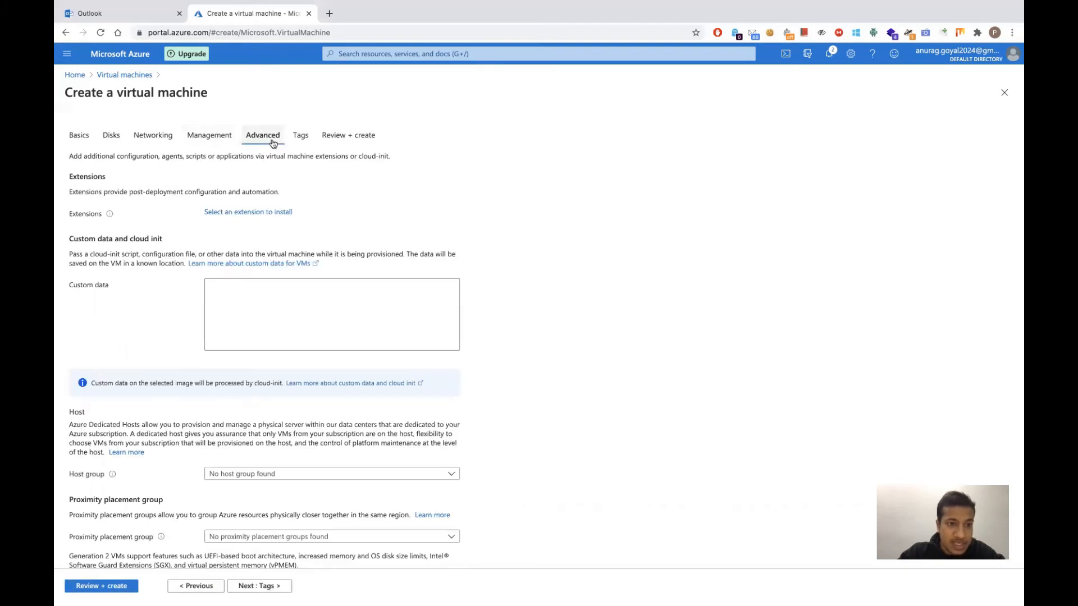
# Step: Examine the list of installable Linux extensions for the virtual machine and close it without choosing one
pyautogui.click(260, 217)
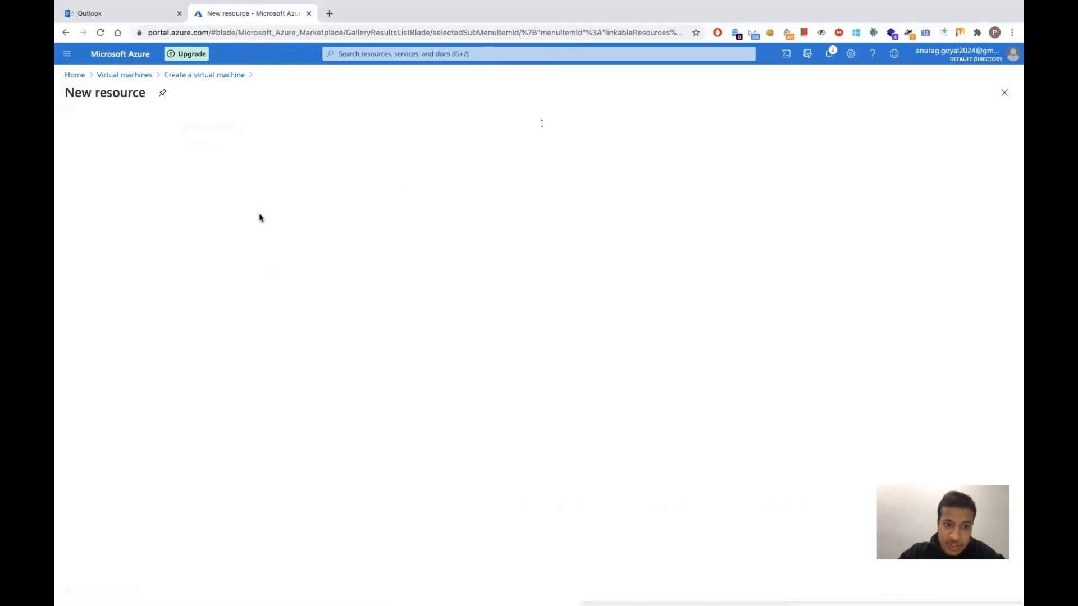
pyautogui.scroll(-3, 168, 316)
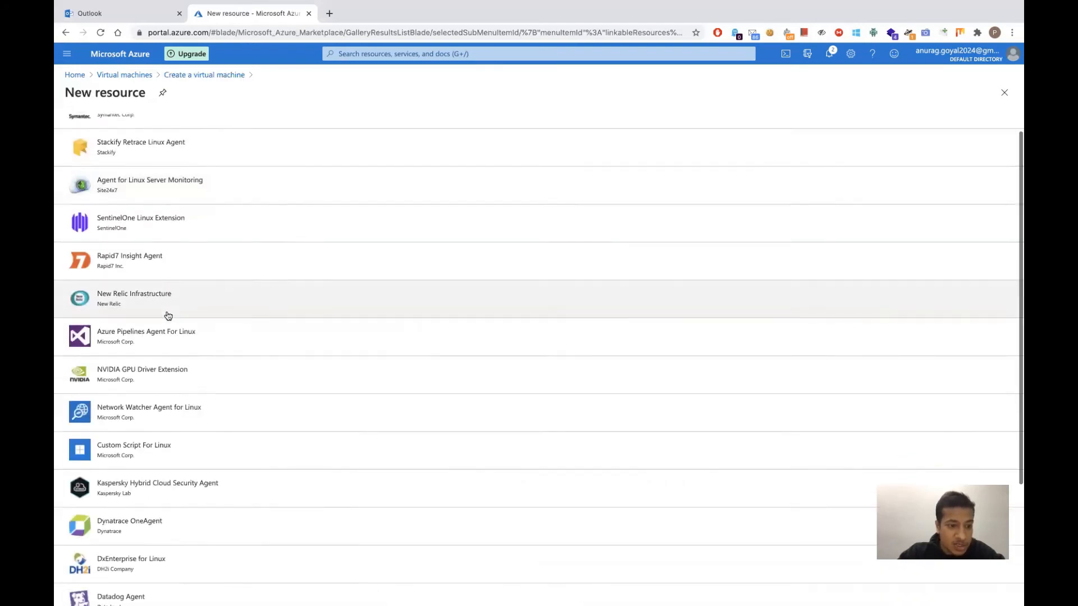
pyautogui.scroll(-1, 168, 315)
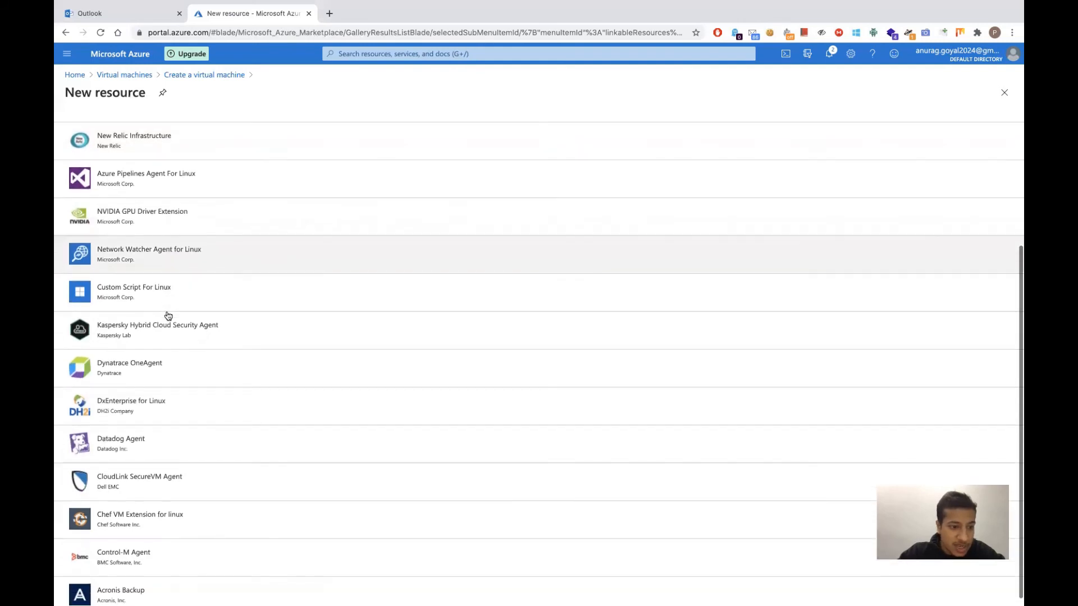
pyautogui.scroll(3, 168, 316)
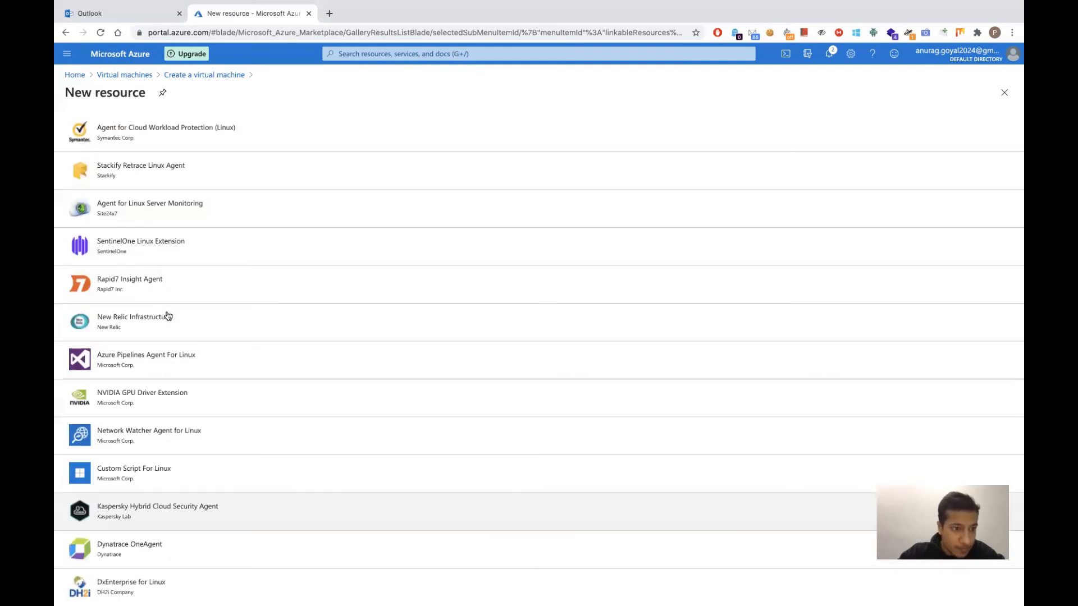
pyautogui.scroll(-3, 168, 315)
pyautogui.scroll(3, 167, 367)
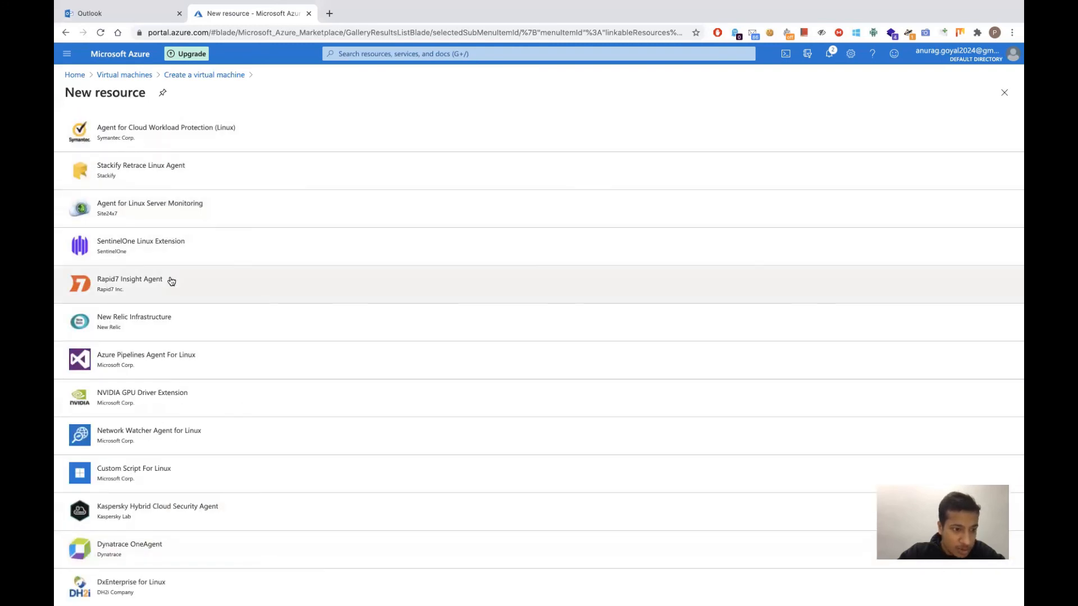
pyautogui.scroll(-3, 171, 281)
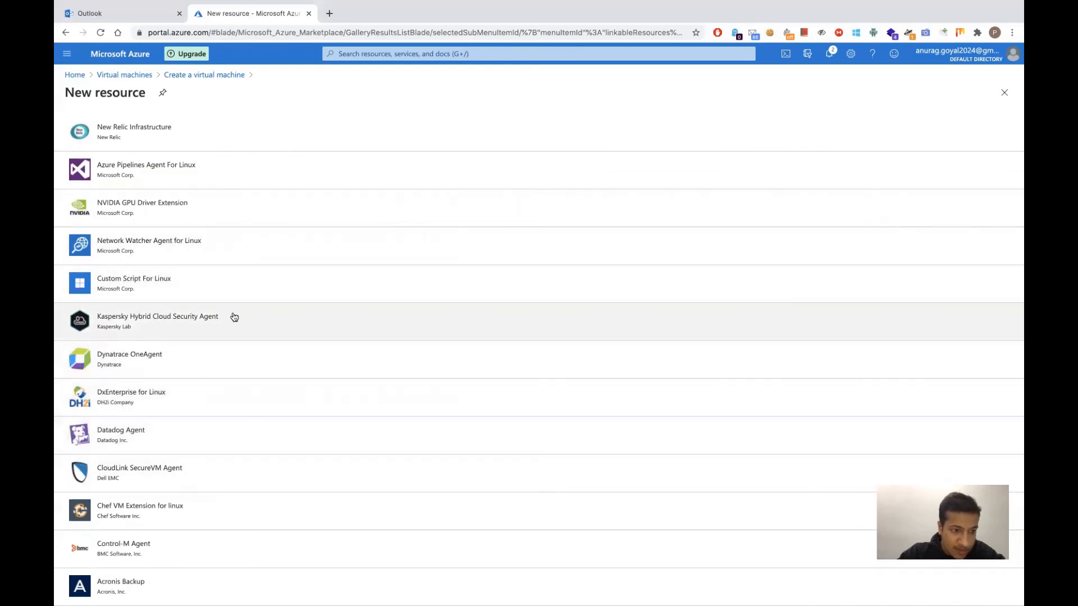
pyautogui.scroll(1, 234, 316)
pyautogui.scroll(2, 233, 316)
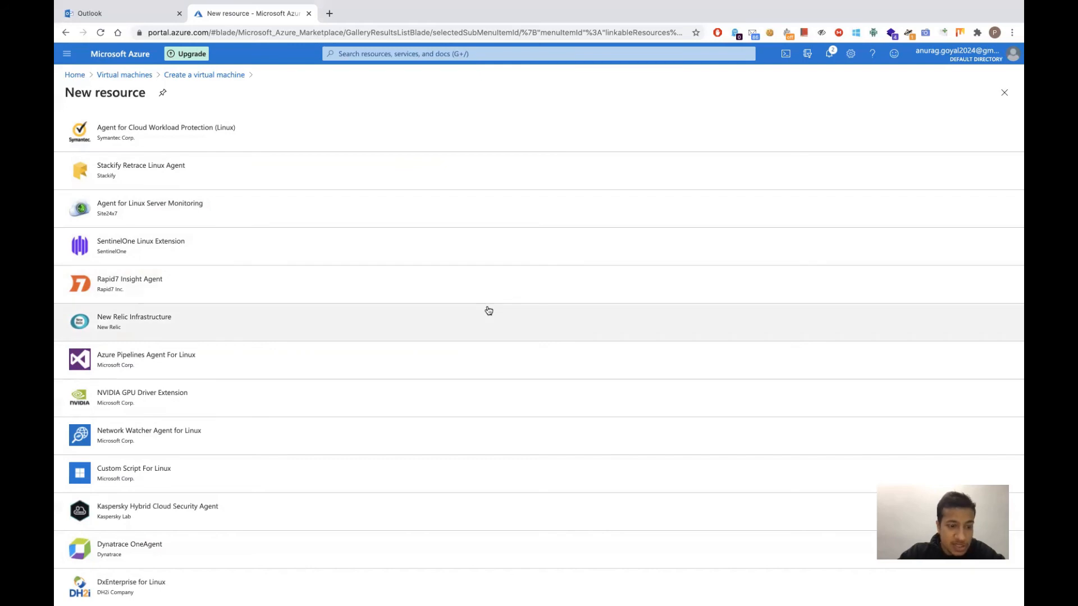
pyautogui.scroll(-3, 486, 310)
pyautogui.scroll(3, 693, 250)
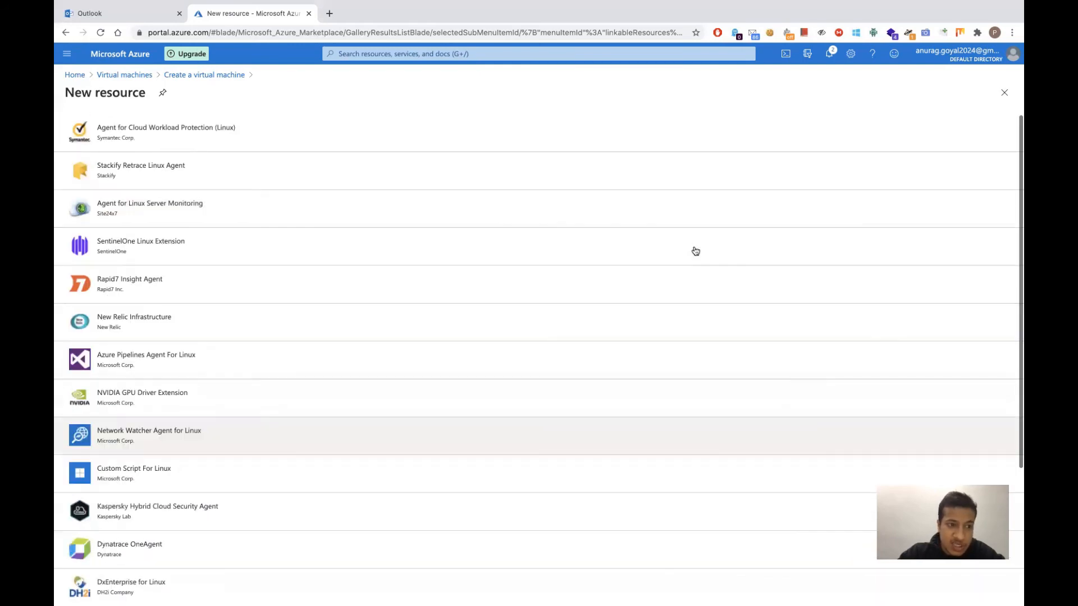
pyautogui.click(1005, 92)
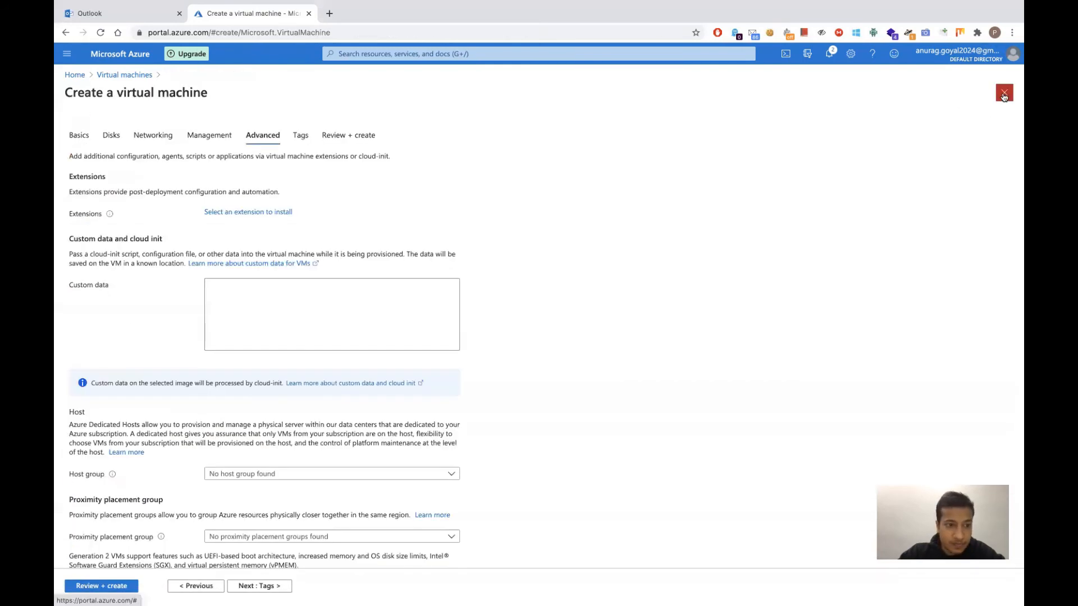
# Step: Review the custom data, host, proximity placement and tag settings, and proceed to the final review of the virtual machine
pyautogui.scroll(-1, 511, 343)
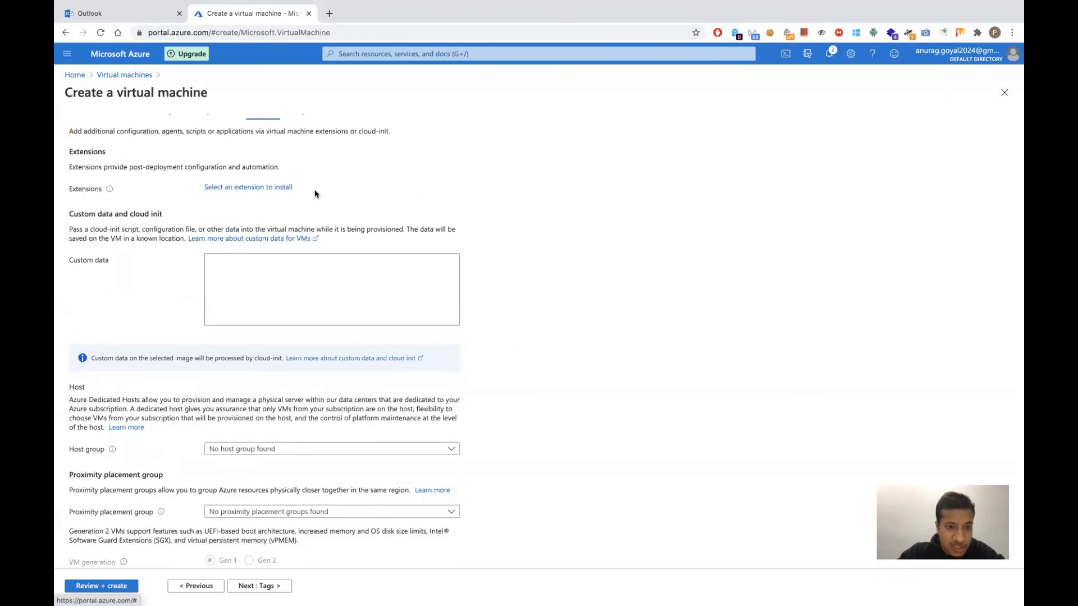
pyautogui.scroll(-2, 502, 330)
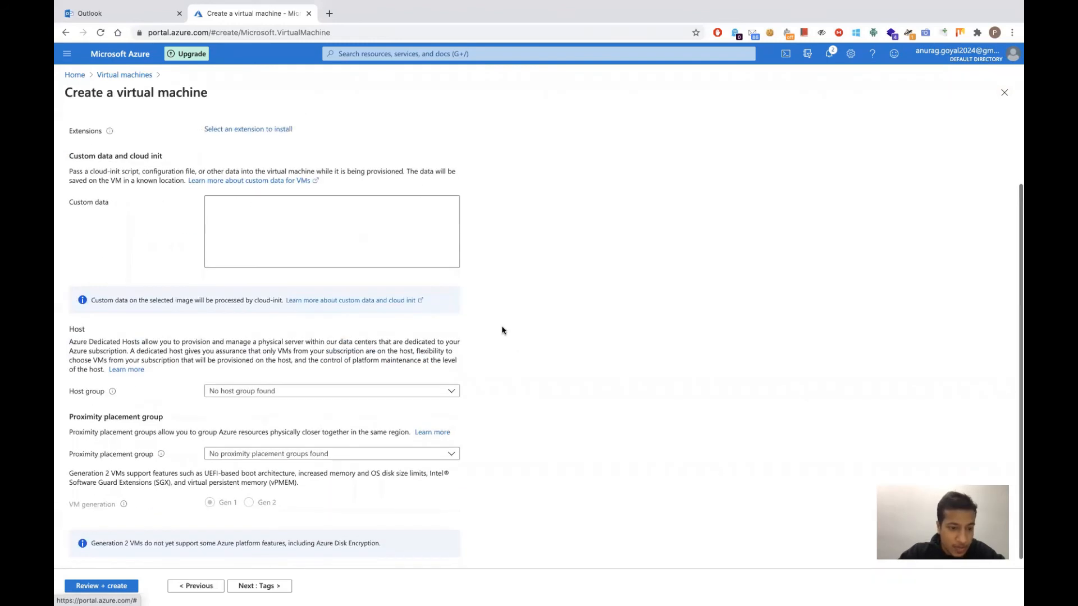
pyautogui.scroll(-1, 502, 330)
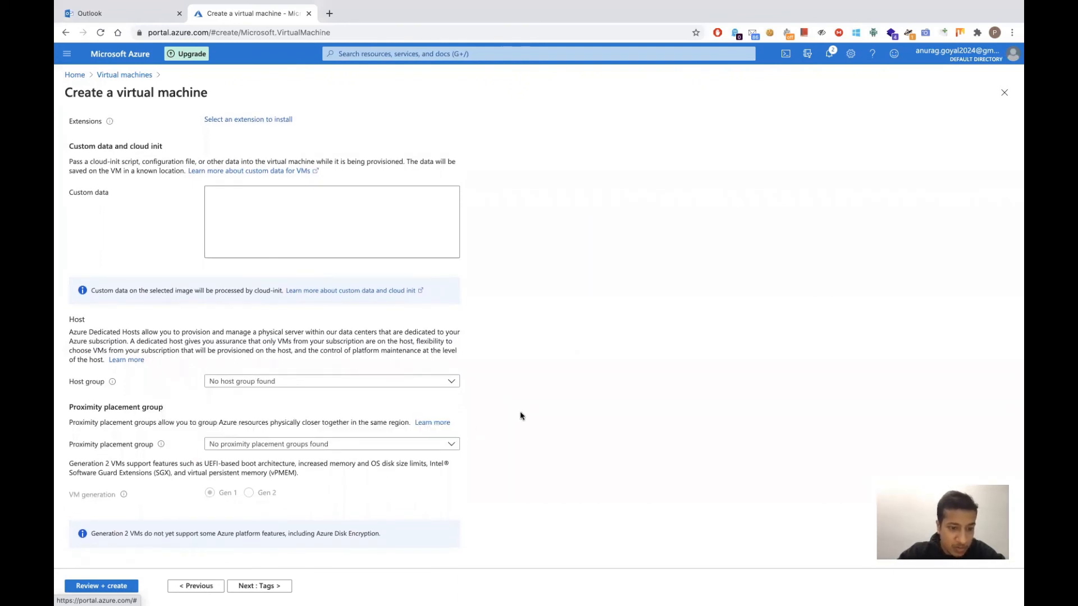
pyautogui.scroll(2, 532, 410)
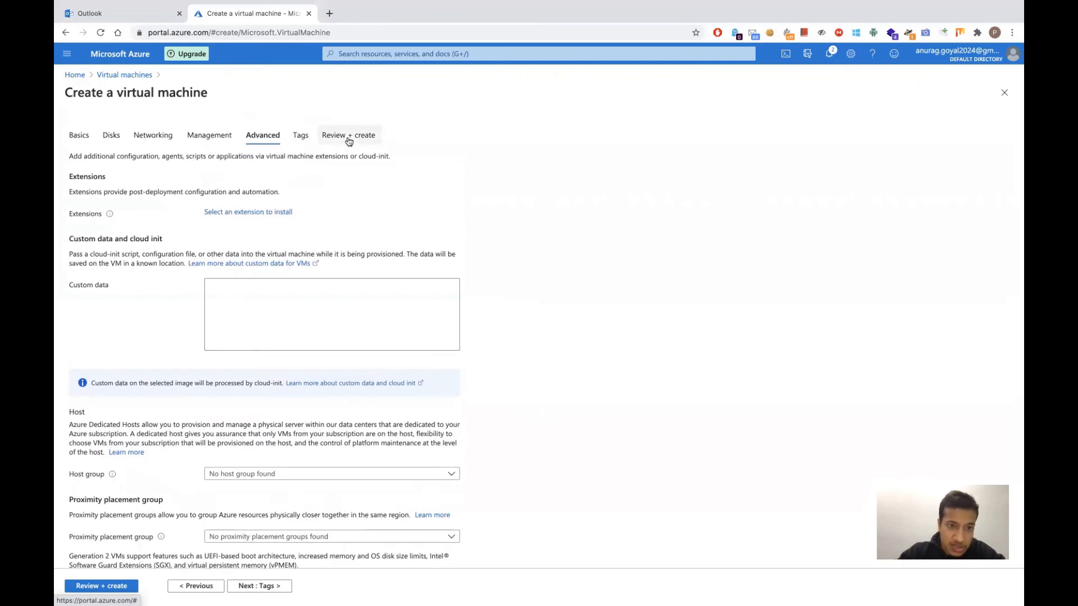
pyautogui.click(302, 139)
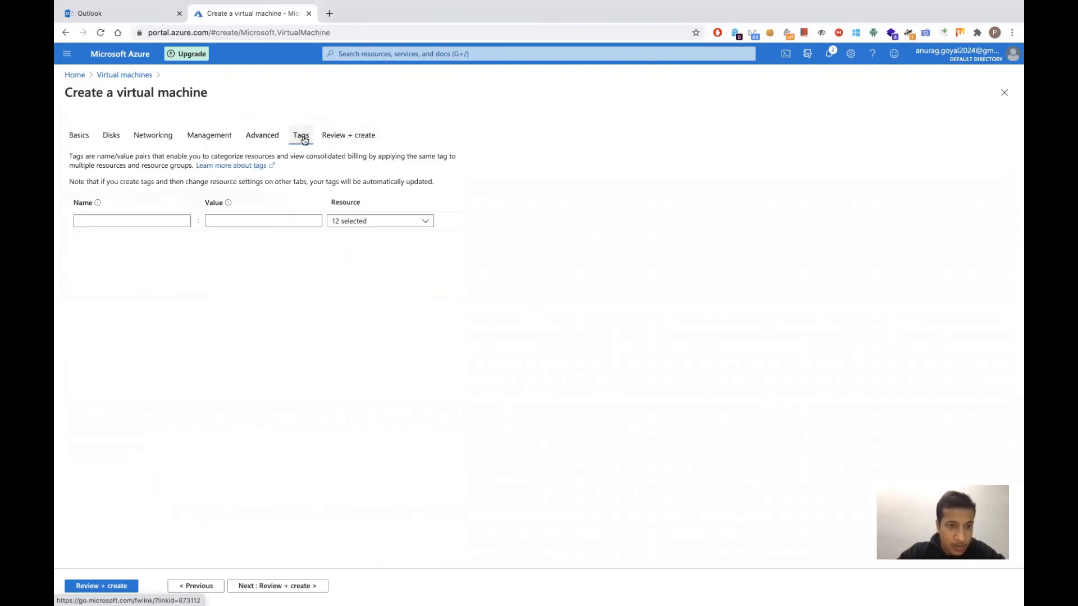
pyautogui.click(351, 139)
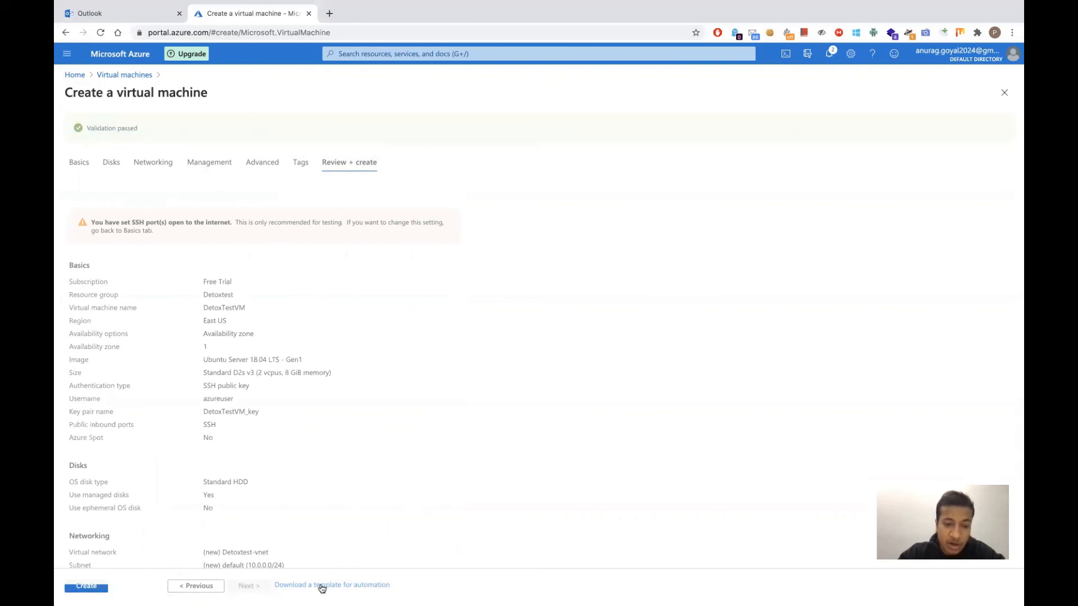
# Step: Open the automation template for the virtual machine, examine its JSON code, and close it without downloading
pyautogui.click(355, 585)
pyautogui.scroll(-15, 488, 406)
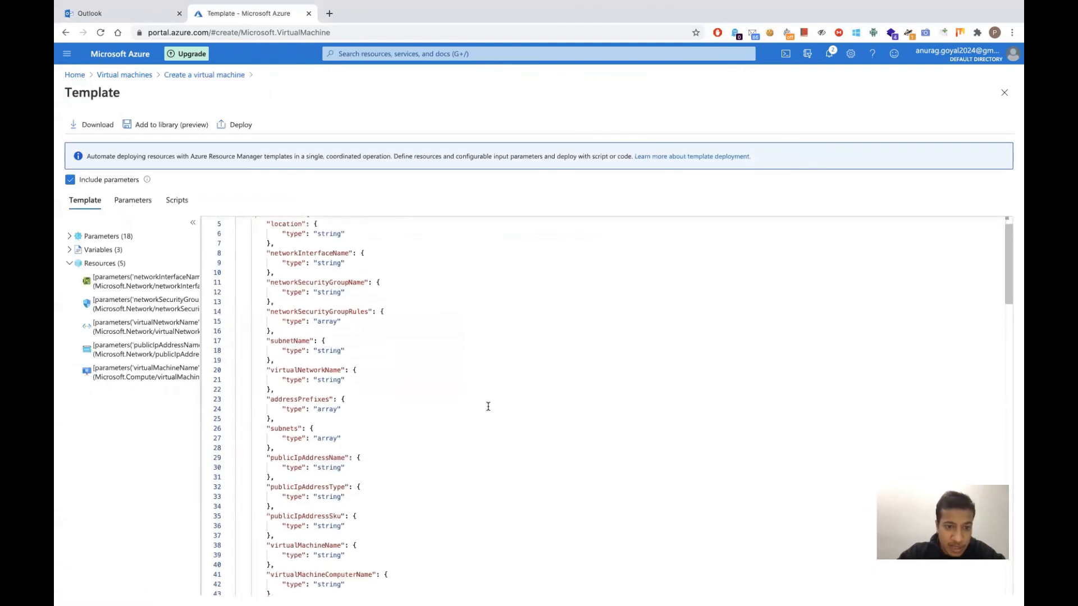
pyautogui.scroll(-7, 488, 407)
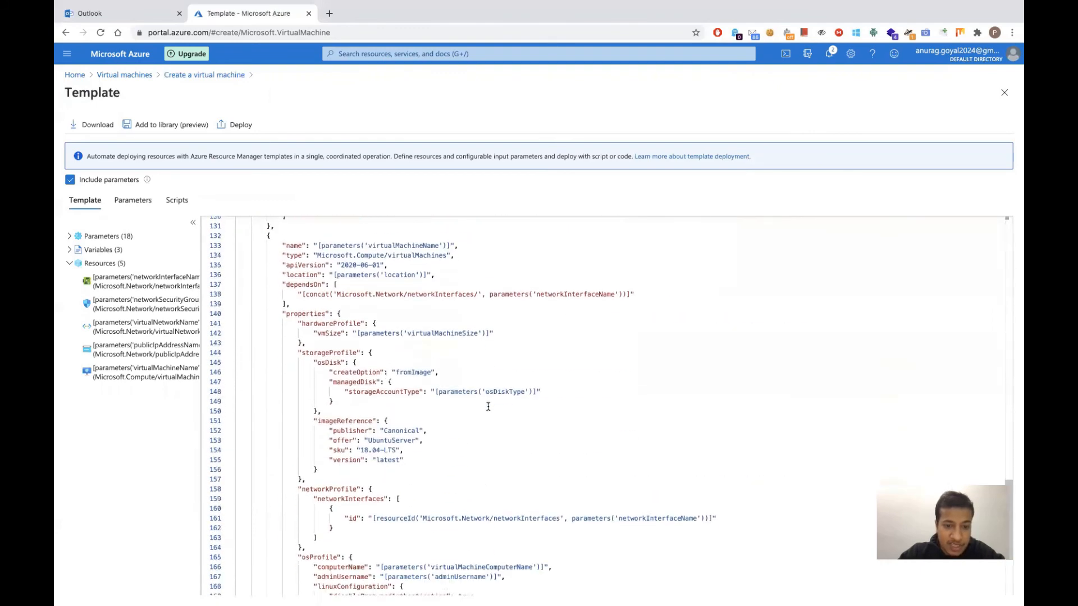
pyautogui.scroll(20, 488, 406)
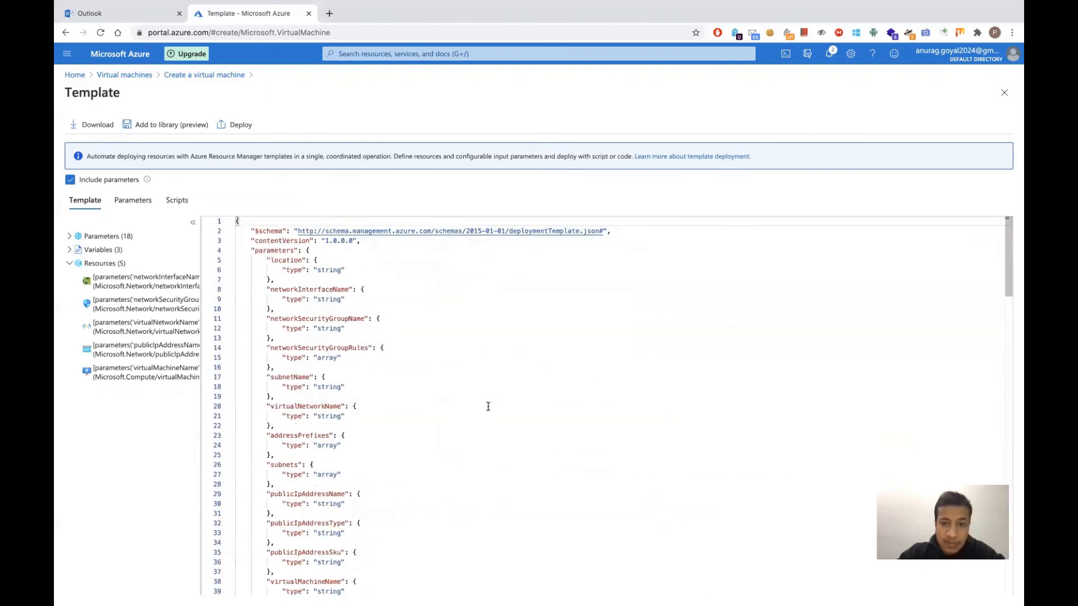
pyautogui.click(1004, 93)
# Step: Read through the configuration summary, return to the basic settings and inspect the availability options without changing them
pyautogui.scroll(-7, 445, 295)
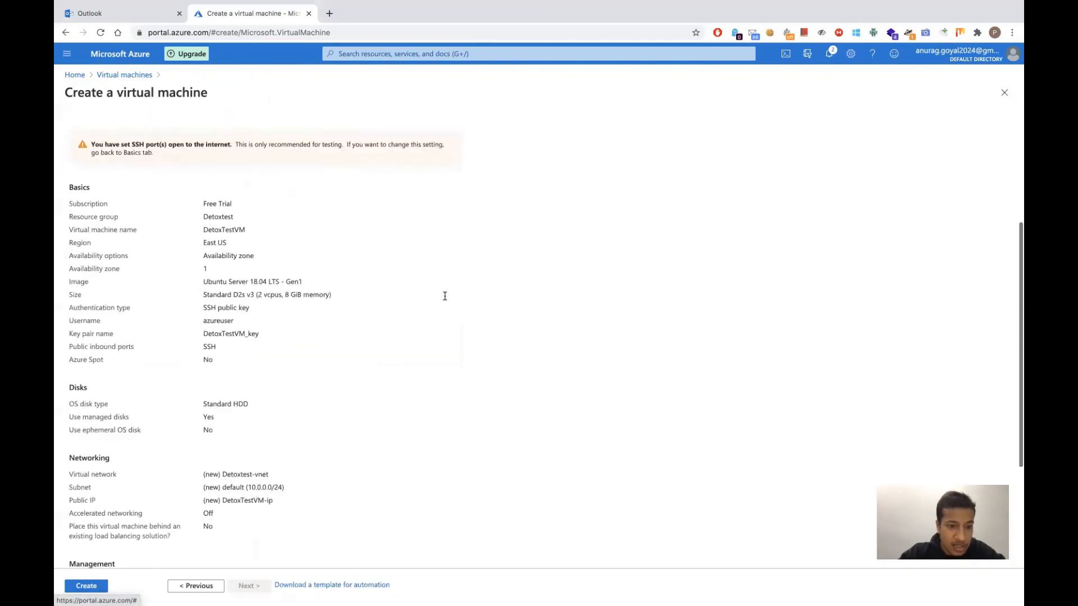
pyautogui.scroll(7, 445, 299)
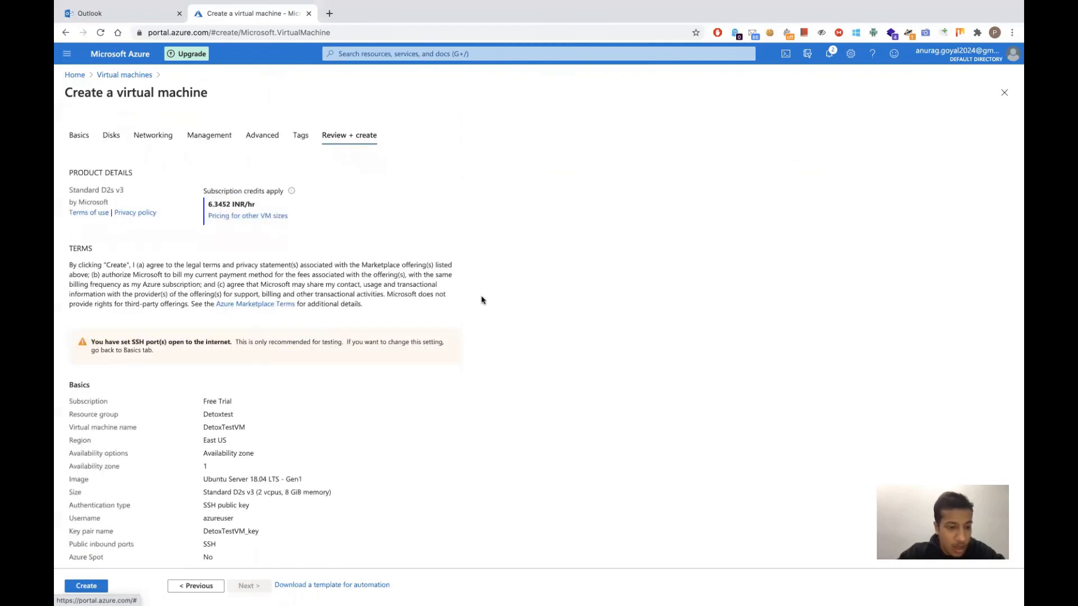
pyautogui.click(88, 138)
pyautogui.click(323, 387)
pyautogui.click(323, 388)
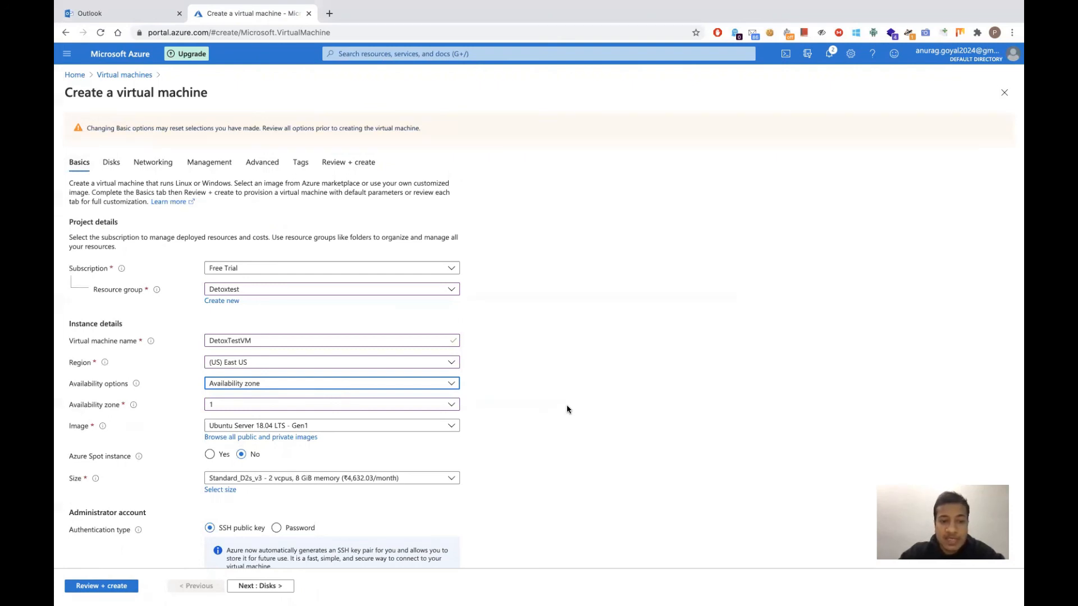
# Step: Validate the configuration again and create the virtual machine, generating a new SSH key pair and downloading its private key
pyautogui.click(349, 162)
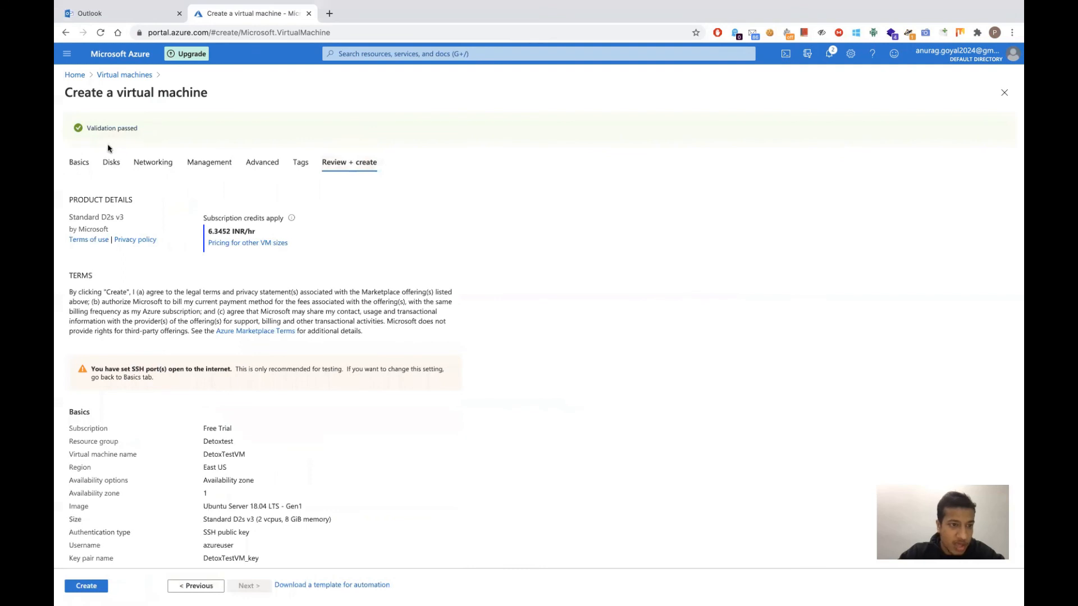
pyautogui.click(87, 587)
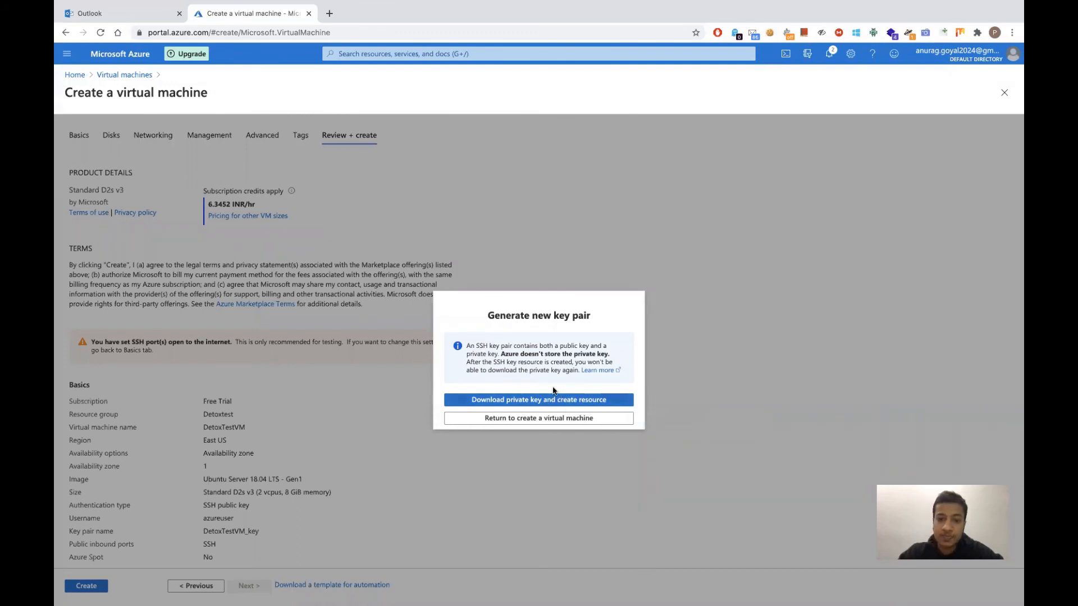
pyautogui.click(536, 399)
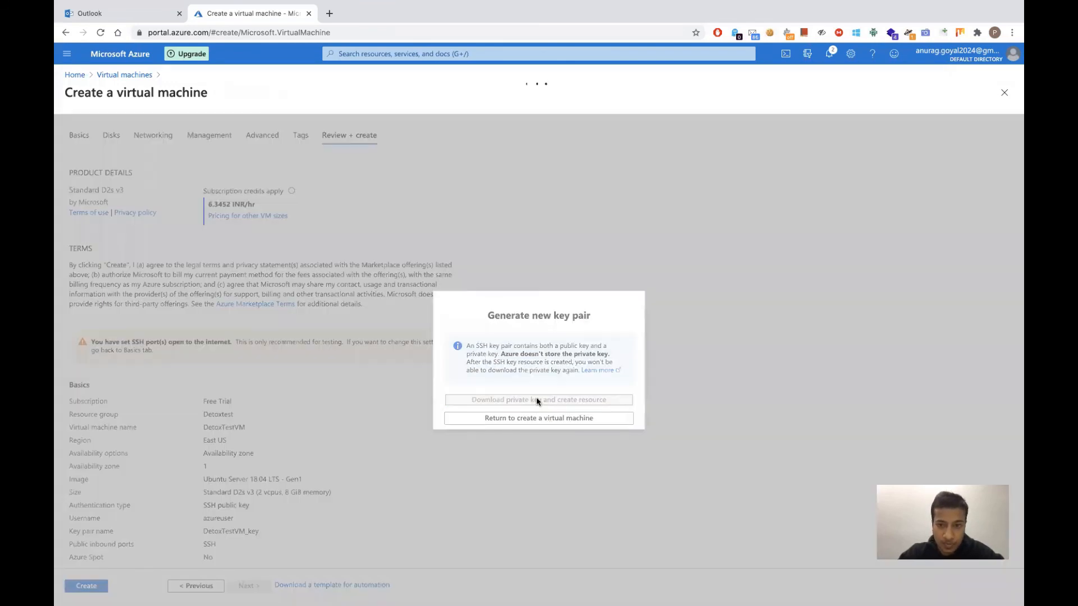